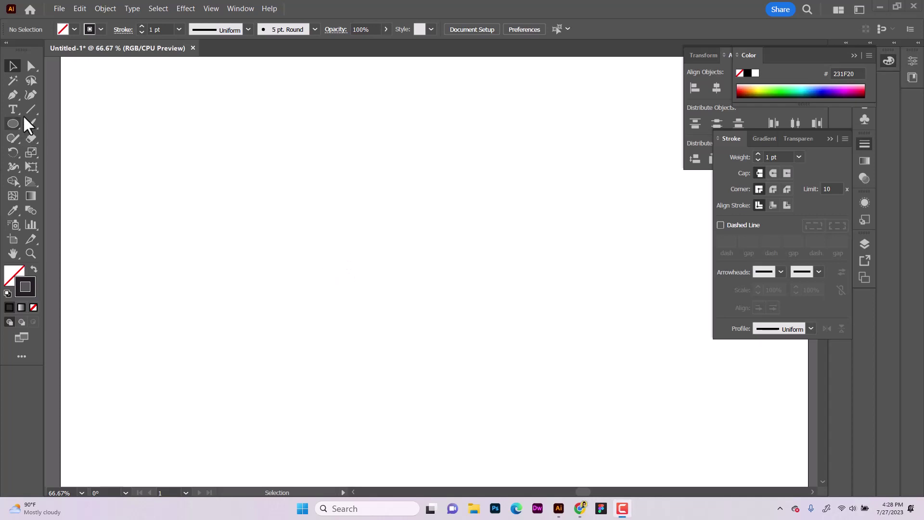
Draw one curved petal edge with the Pen tool, from the artboard's upper middle downward.
left_click(11, 95)
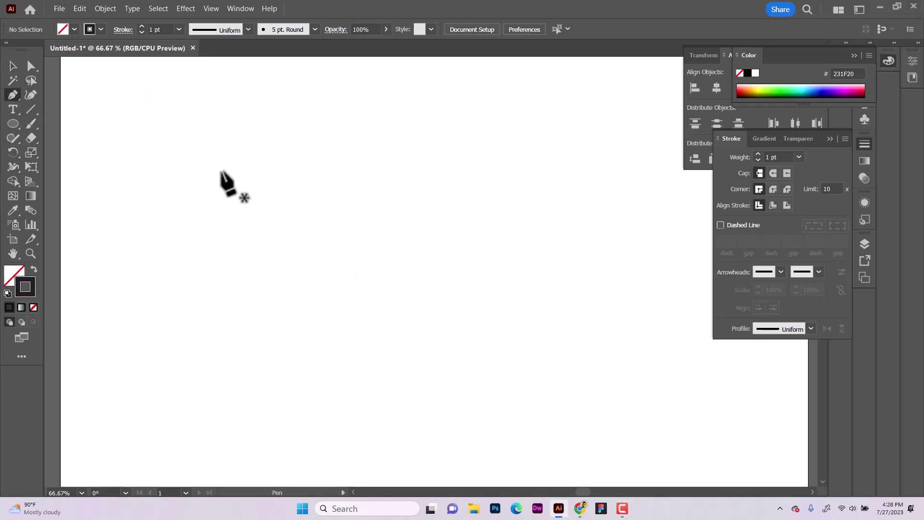
left_click(360, 141)
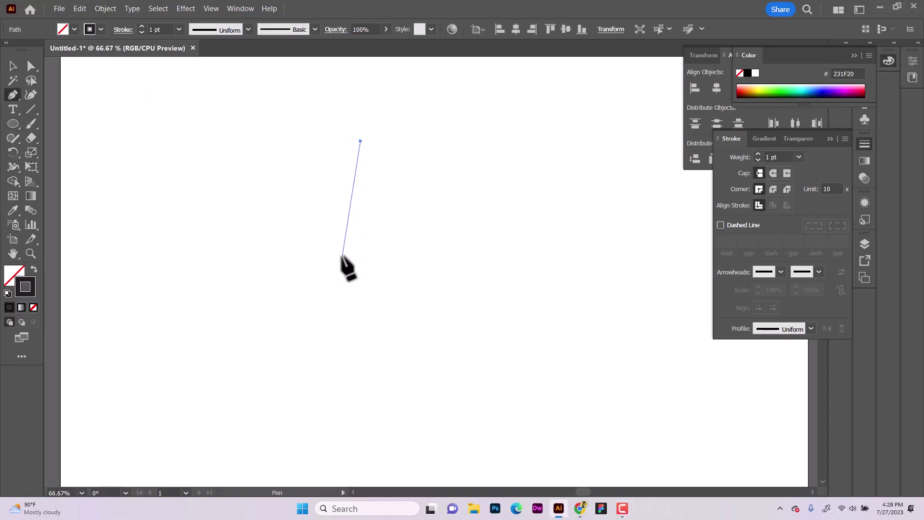
mouse_move(342, 255)
left_mouse_down()
mouse_move(386, 288)
mouse_move(402, 285)
left_mouse_up()
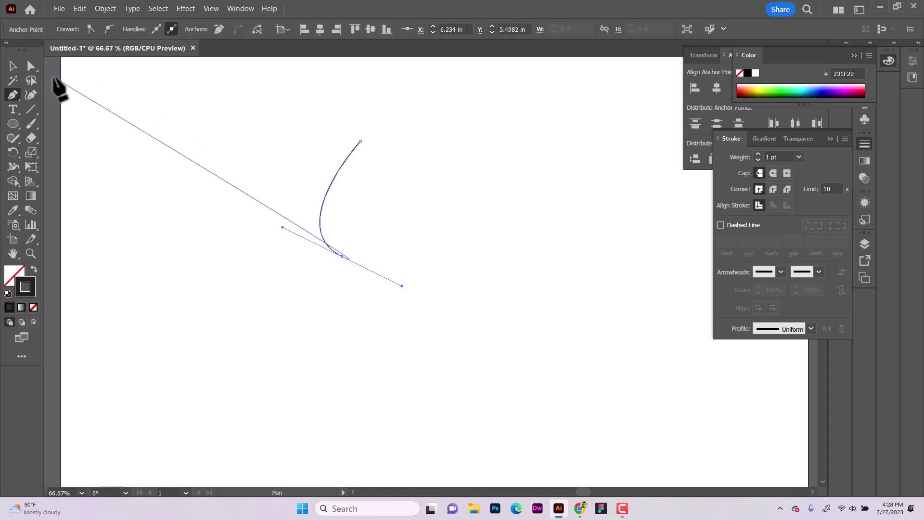
key("v")
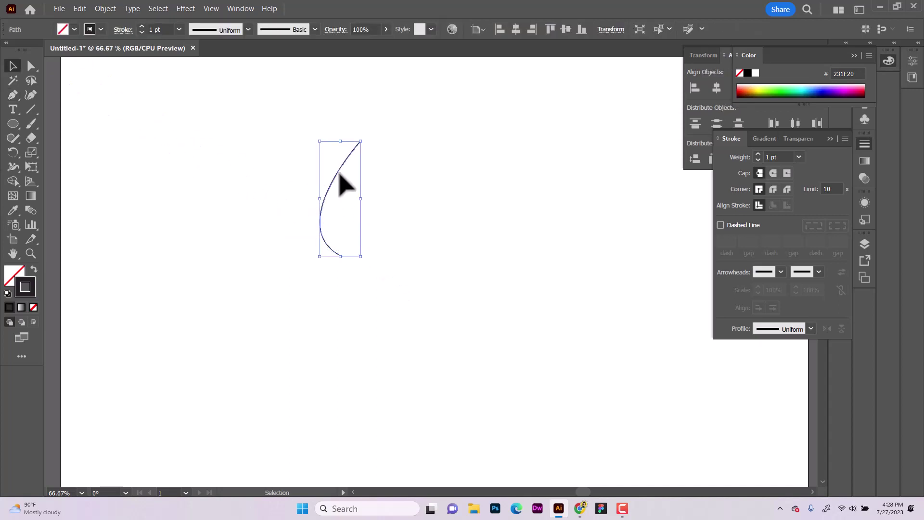
Add a vertically reflected copy of the curve beside the original.
right_click(337, 172)
mouse_move(373, 414)
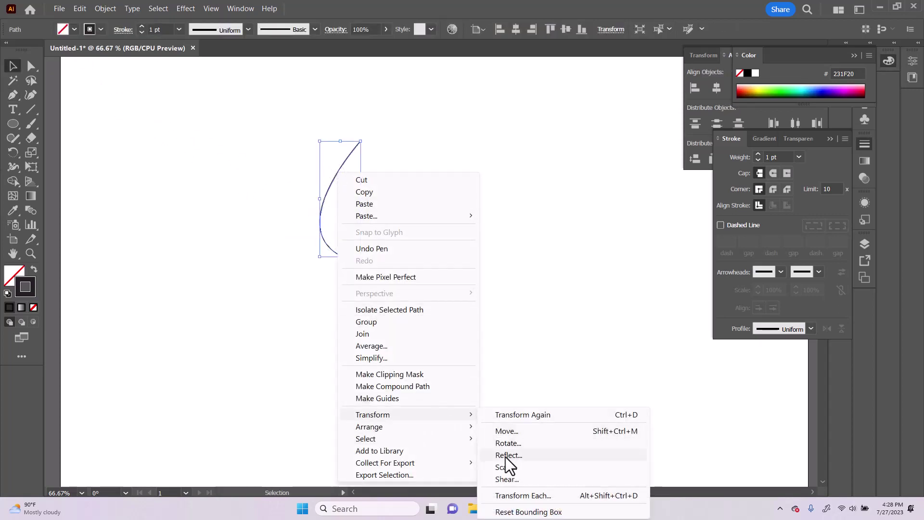
left_click(506, 456)
left_click(558, 380)
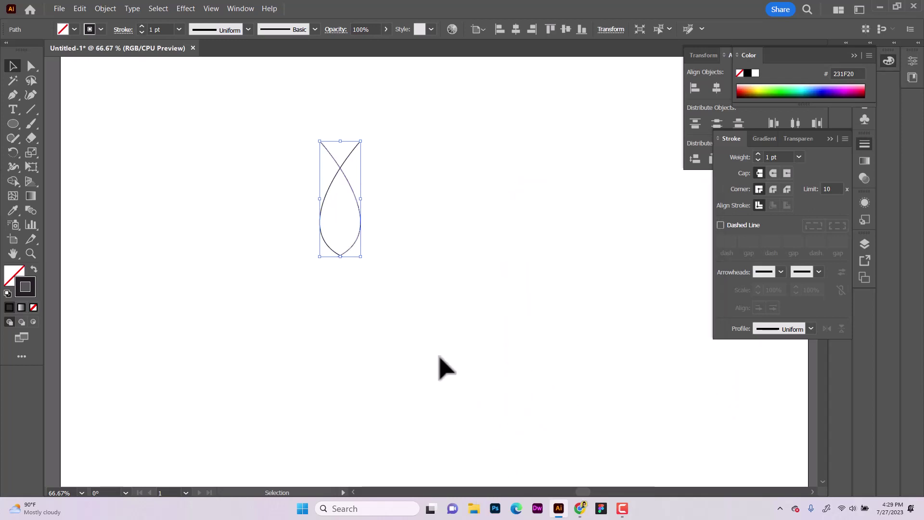
Slide the mirrored curve right to close the teardrop and give both curves a tapered width profile.
mouse_move(346, 176)
left_mouse_down()
mouse_move(393, 184)
mouse_move(389, 176)
left_mouse_up()
left_click_drag(281, 182, 495, 283)
left_click(811, 329)
left_click(784, 368)
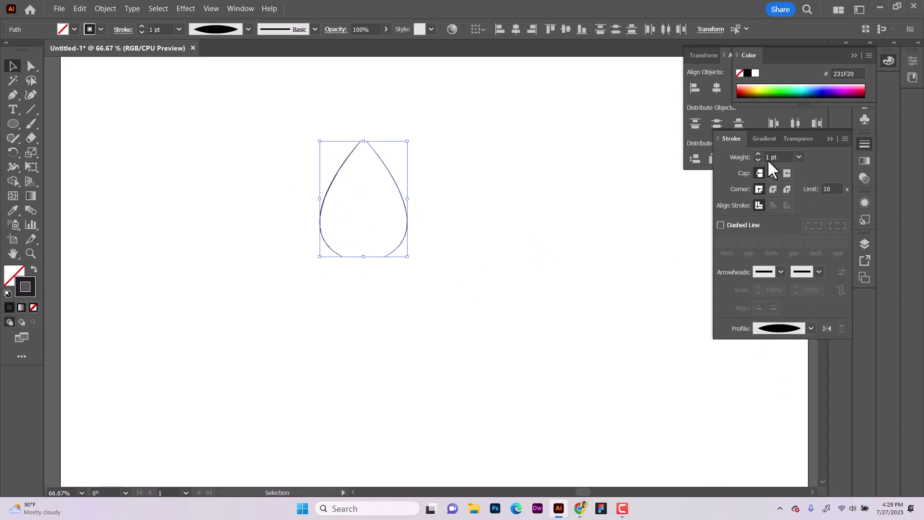
type("2")
Blend the two curves into dense lines using Specified Steps of 50.
left_click(31, 210)
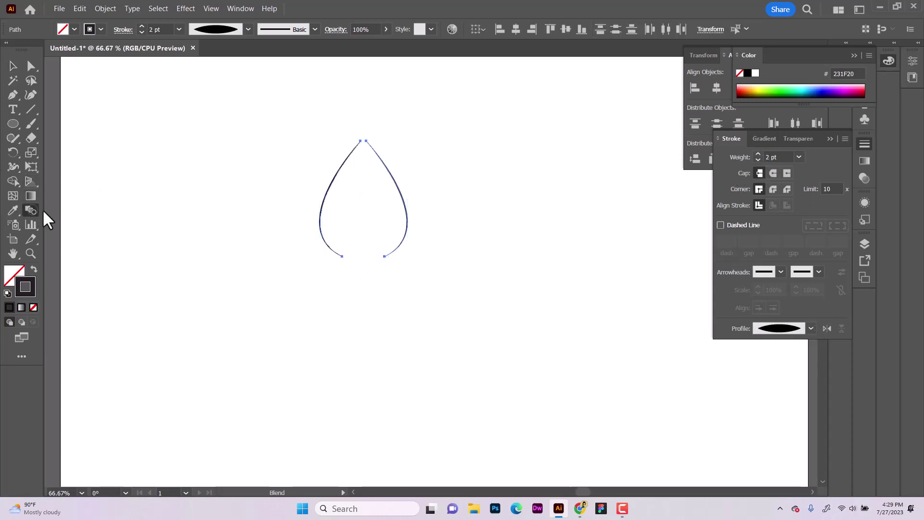
left_click(327, 197)
left_click(407, 211)
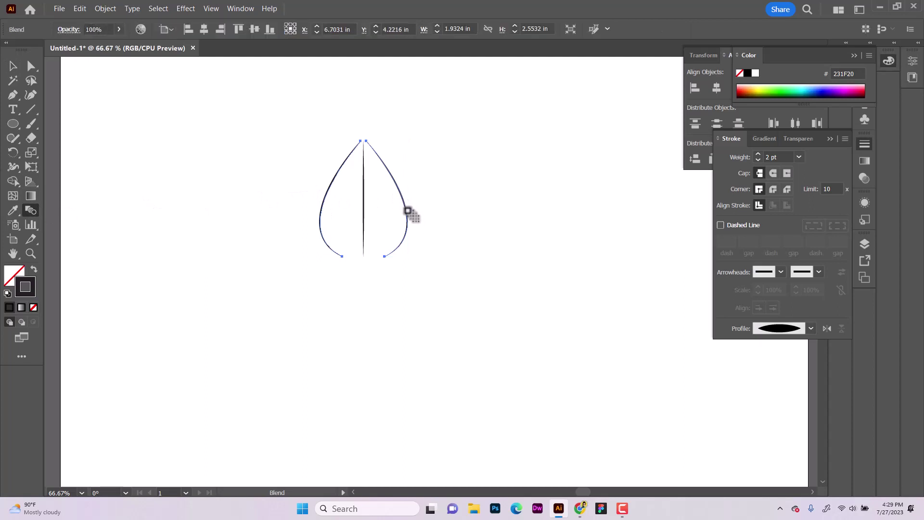
double_click(31, 211)
left_click(192, 140)
left_click(207, 168)
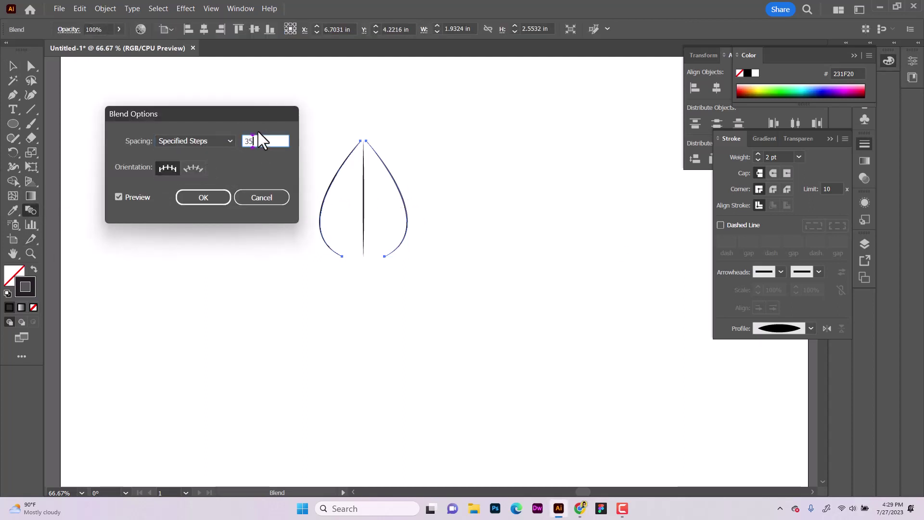
type("50")
left_click(215, 199)
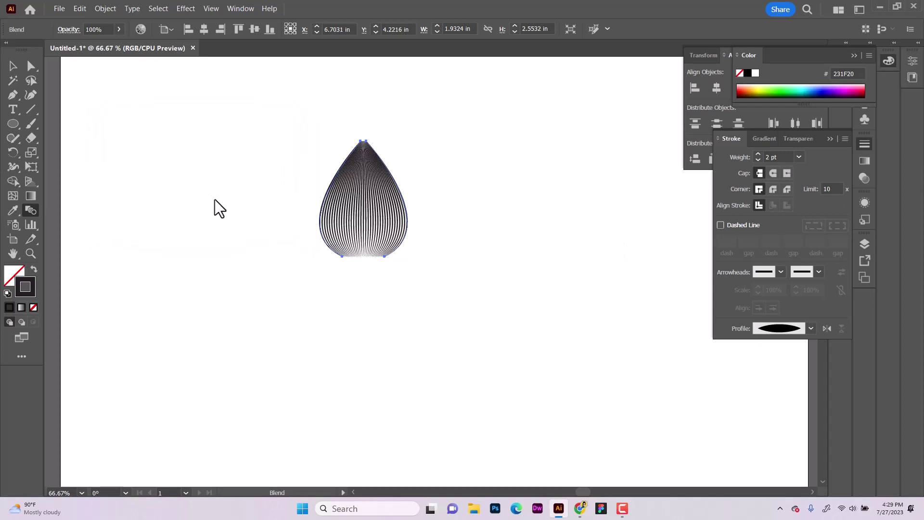
Drag the petal's top anchor up to sharpen the tip and pull the bottom point inward.
left_click_drag(360, 141, 365, 140)
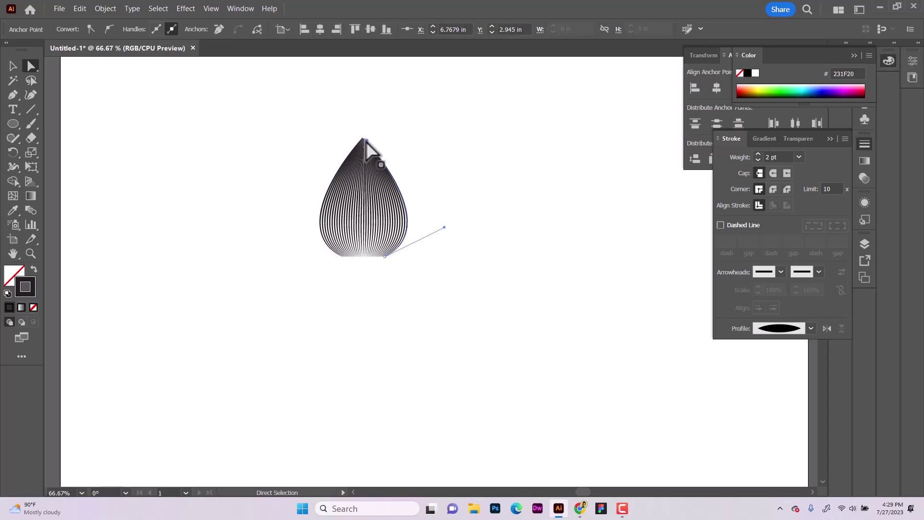
right_click(367, 144)
key("Escape")
key("ctrl+shift+a")
left_click_drag(367, 140, 360, 130)
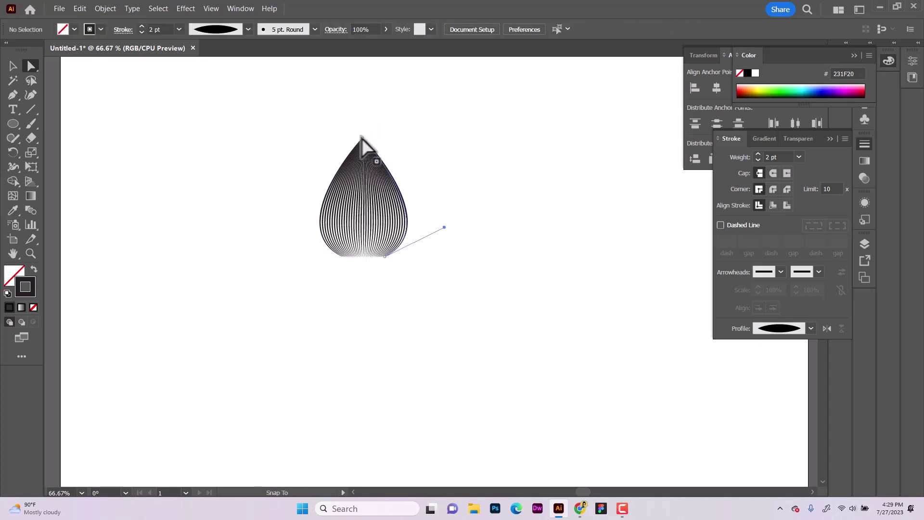
left_click(362, 138)
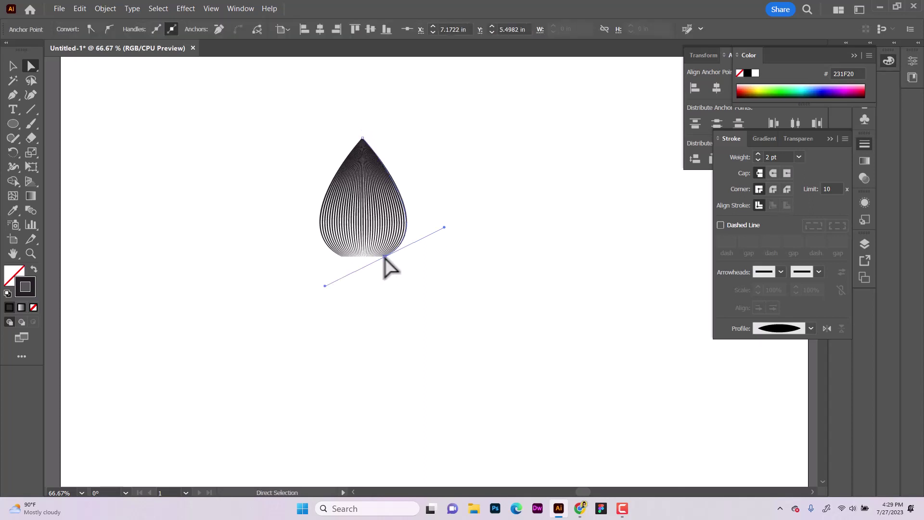
mouse_move(385, 257)
left_mouse_down()
mouse_move(349, 261)
mouse_move(372, 260)
left_mouse_up()
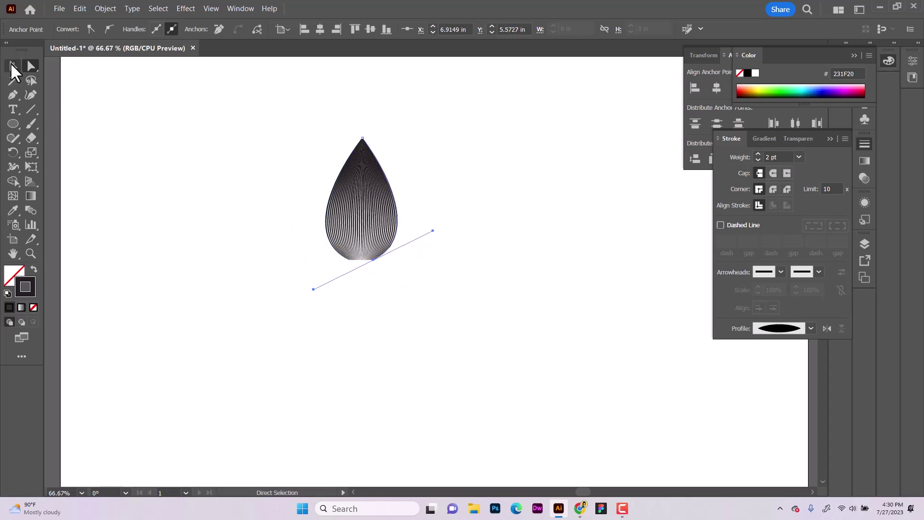
left_click(13, 66)
left_click(296, 210)
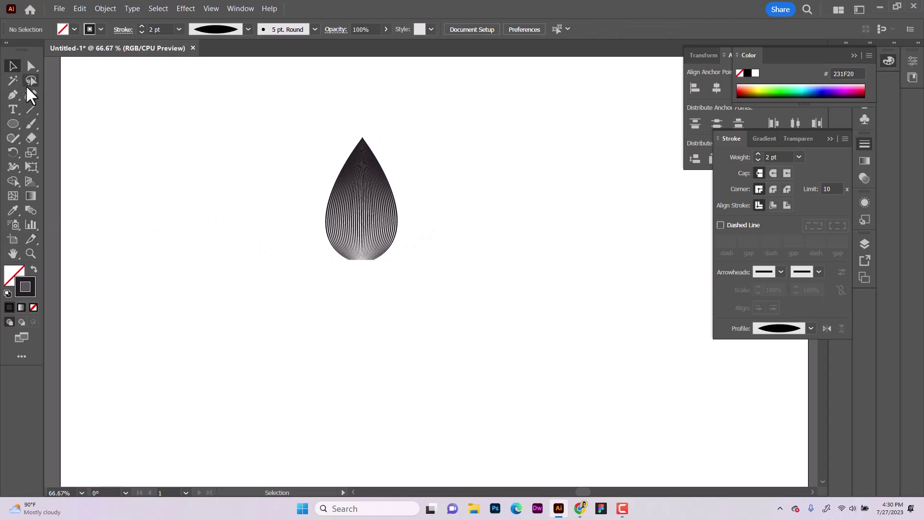
Pen a closed teardrop outline around the blended petal with a sharp top corner.
left_click(13, 96)
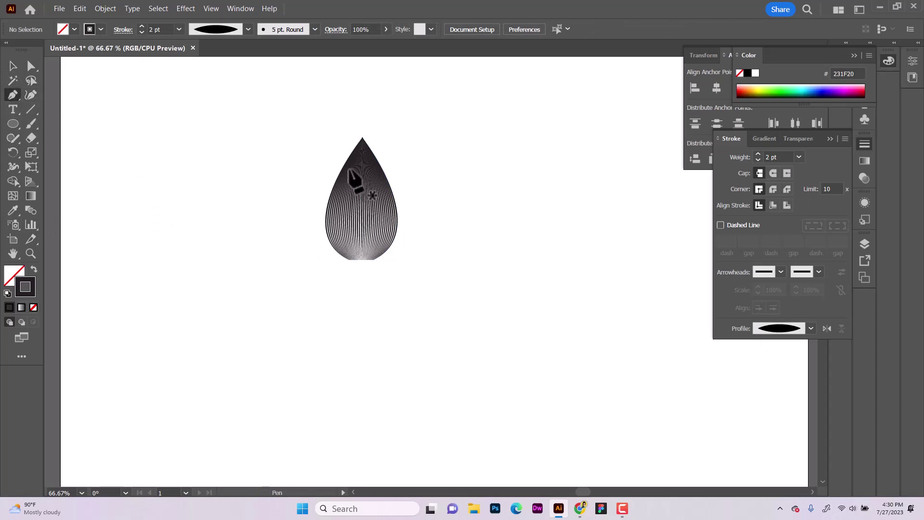
left_click_drag(362, 129, 392, 93)
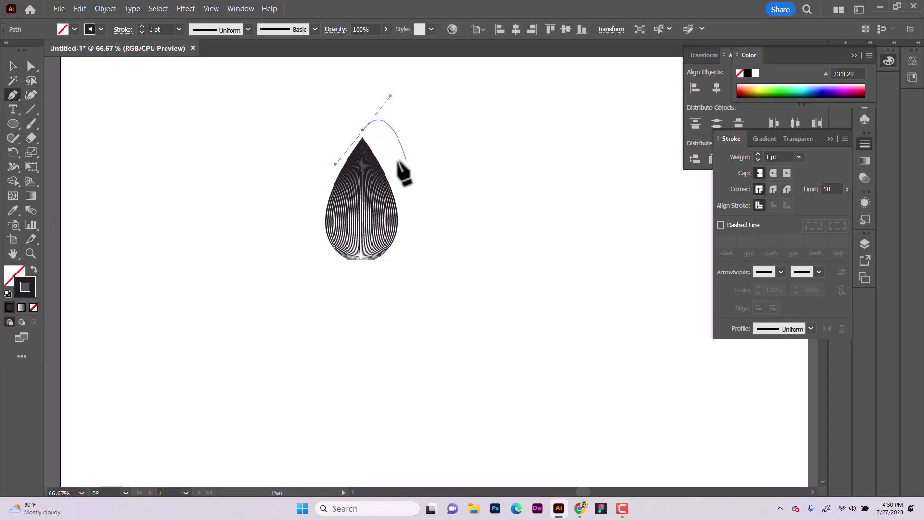
key("ctrl+z")
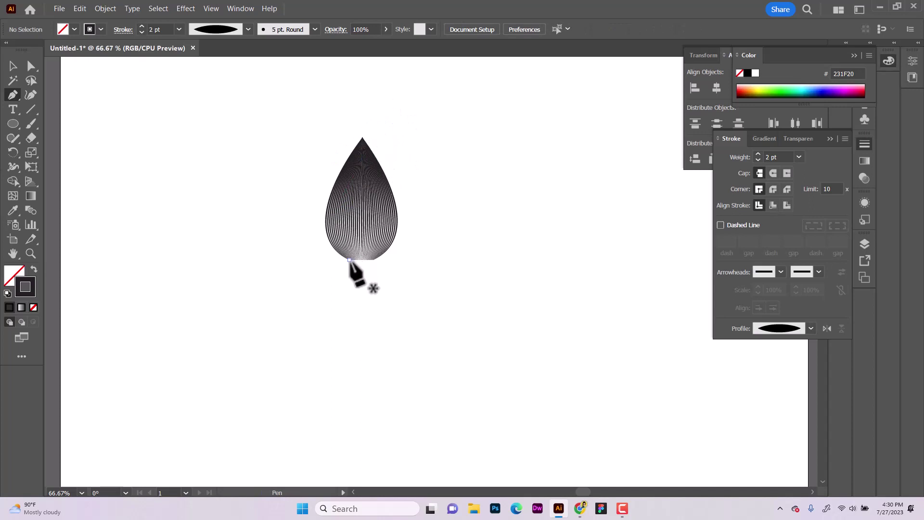
left_click(347, 263)
left_click_drag(362, 132, 425, 126)
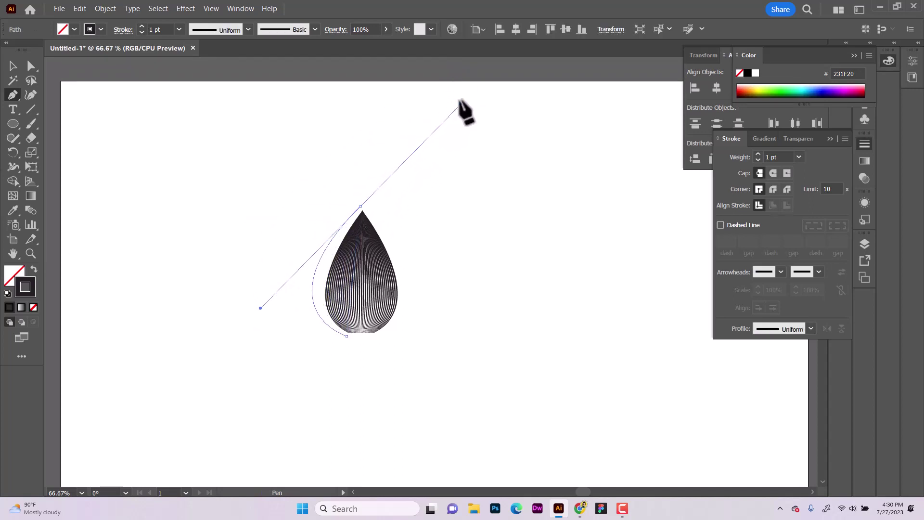
left_click_drag(426, 126, 451, 88)
left_click(360, 206)
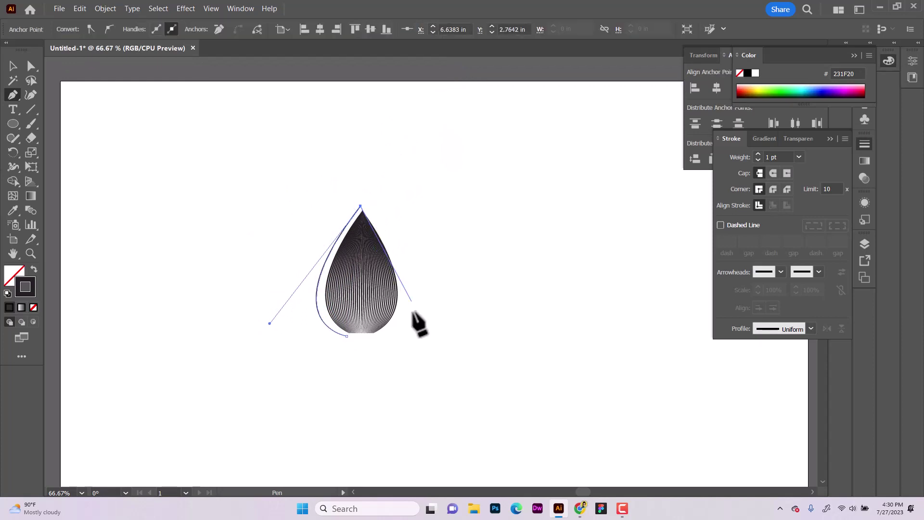
left_click_drag(376, 333, 299, 365)
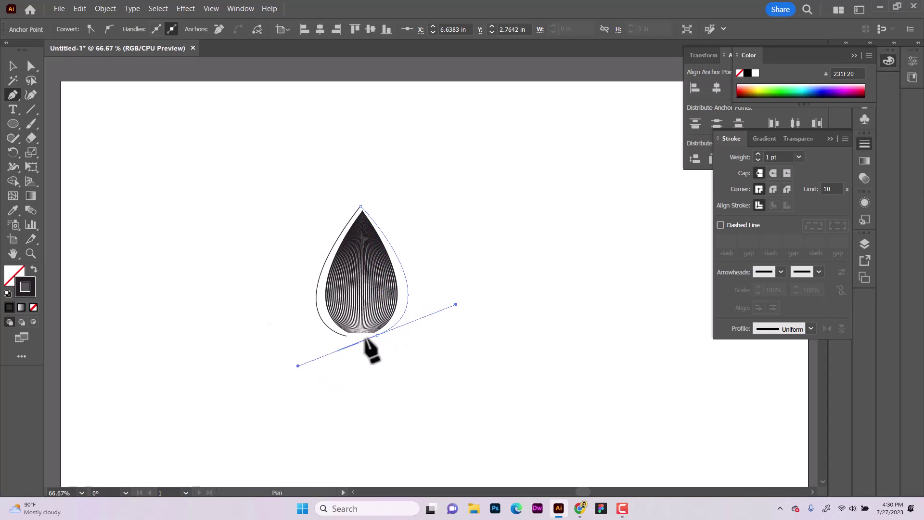
left_click(346, 336)
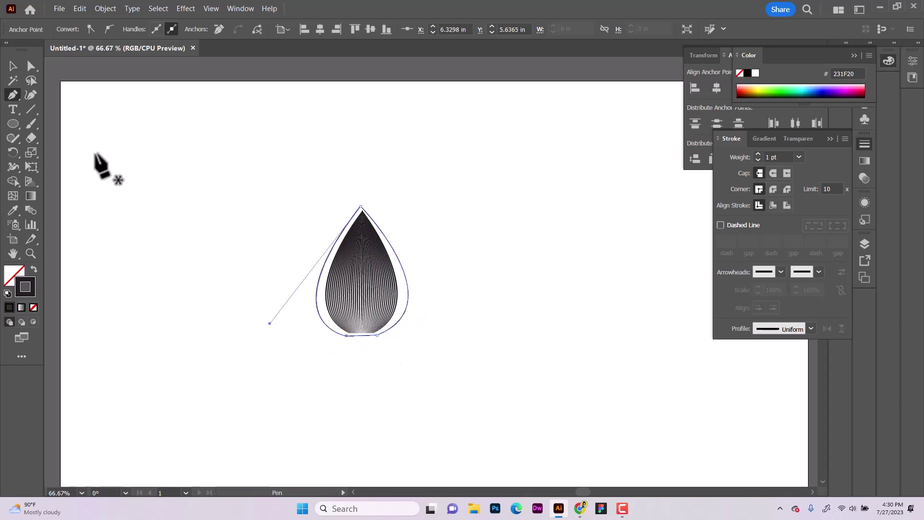
Tighten the outline's sides, top and bottom so it hugs the petal.
left_click(31, 67)
left_click(14, 66)
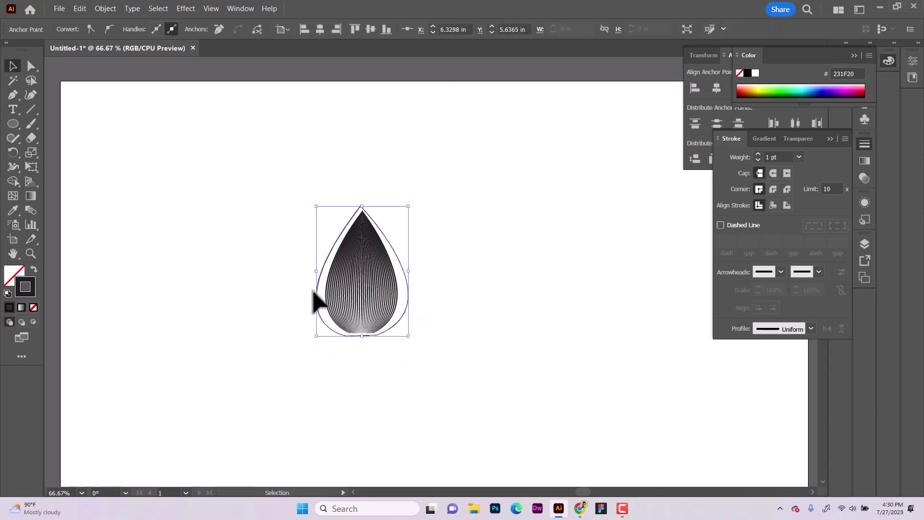
left_click_drag(316, 273, 326, 273)
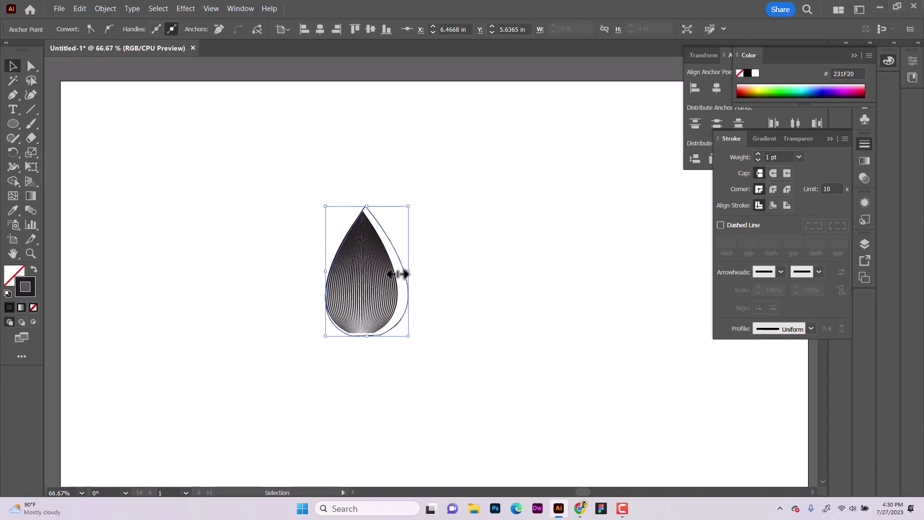
left_click_drag(408, 271, 398, 272)
left_click_drag(363, 206, 362, 211)
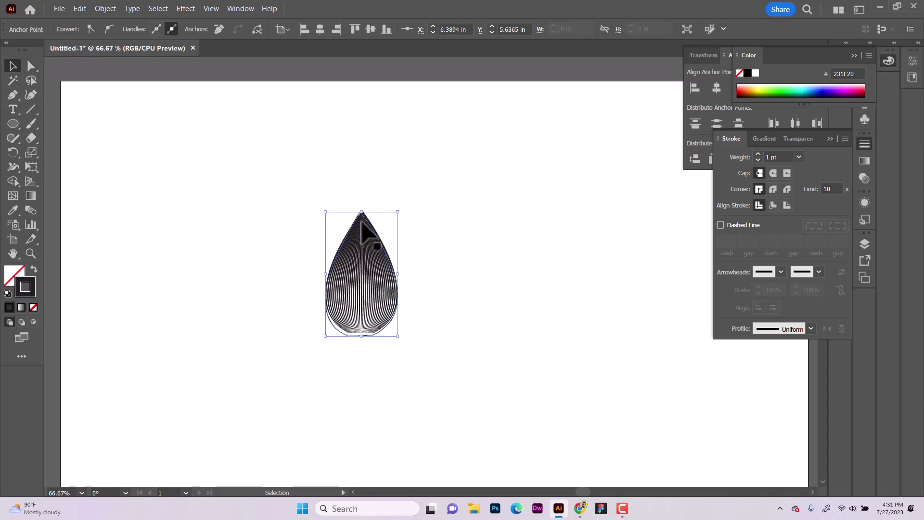
left_click_drag(365, 336, 365, 333)
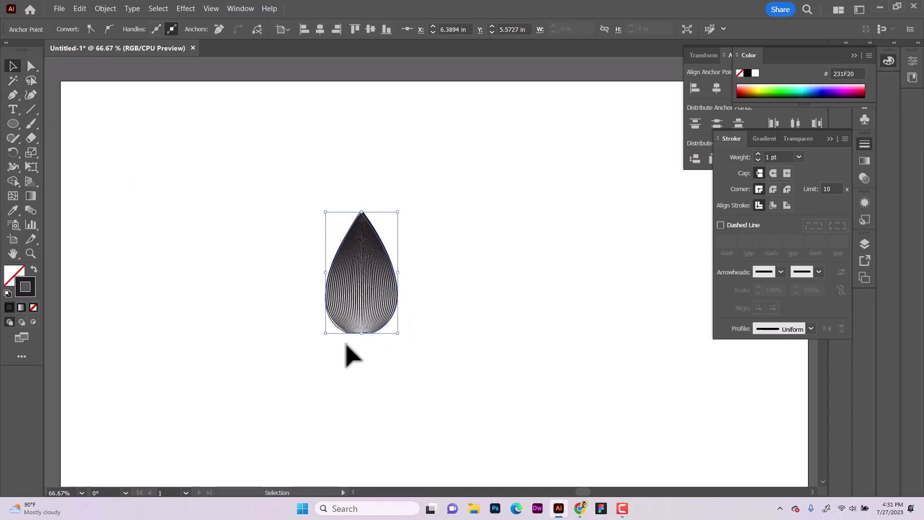
left_click_drag(326, 272, 327, 268)
Give the teardrop a white fill with no stroke and drag the petal copy aside.
key("shift+x")
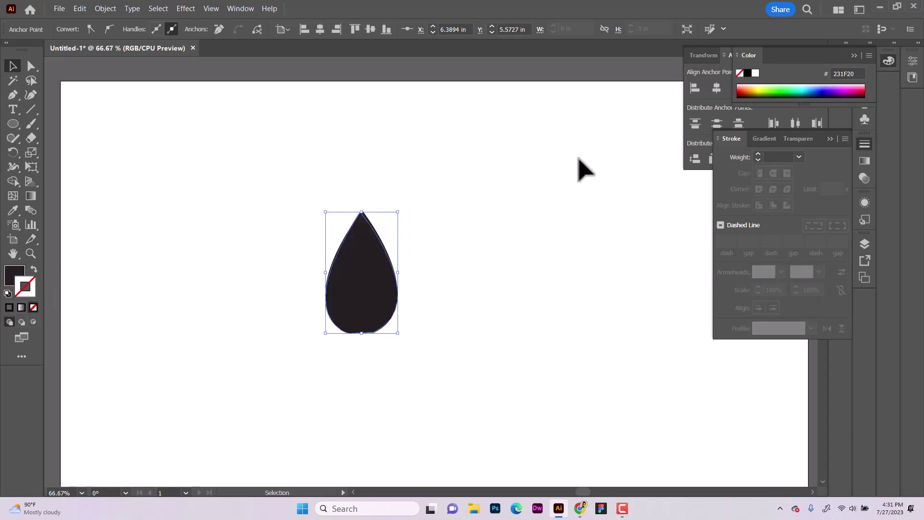
left_click(755, 73)
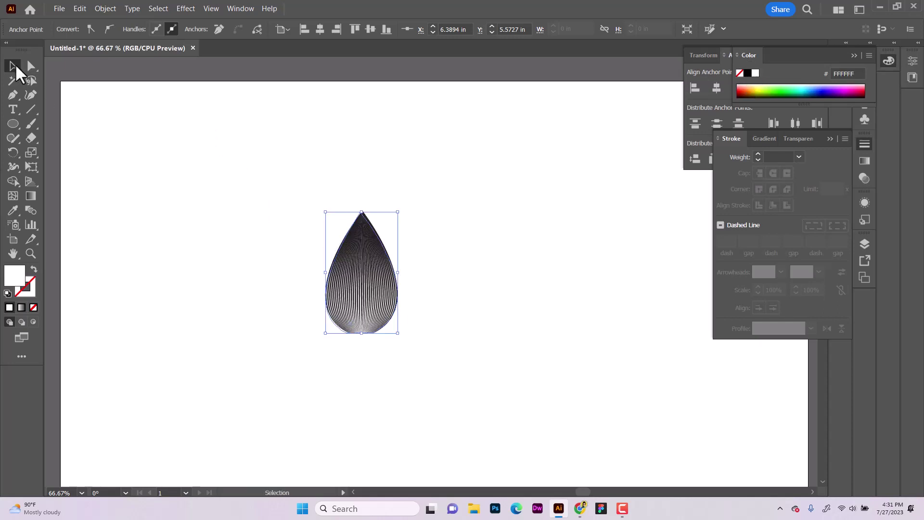
left_click_drag(264, 234, 443, 367)
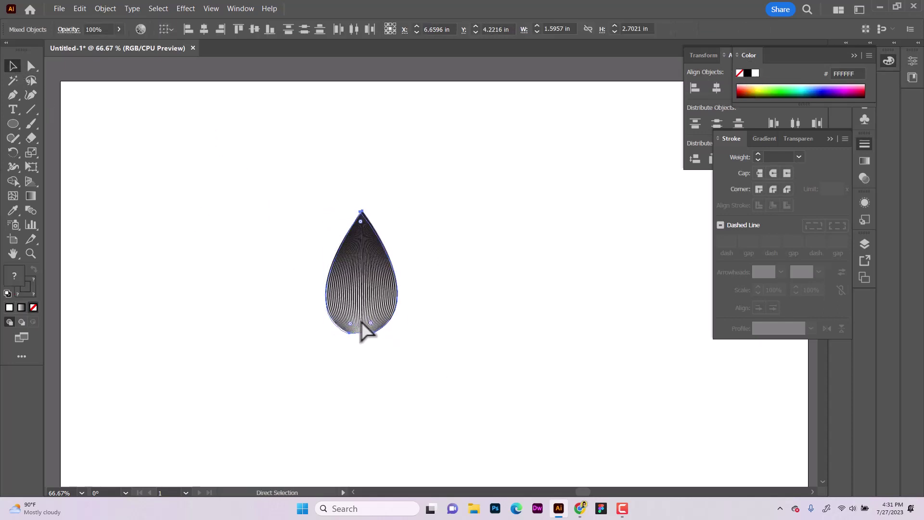
left_click_drag(373, 310, 383, 234)
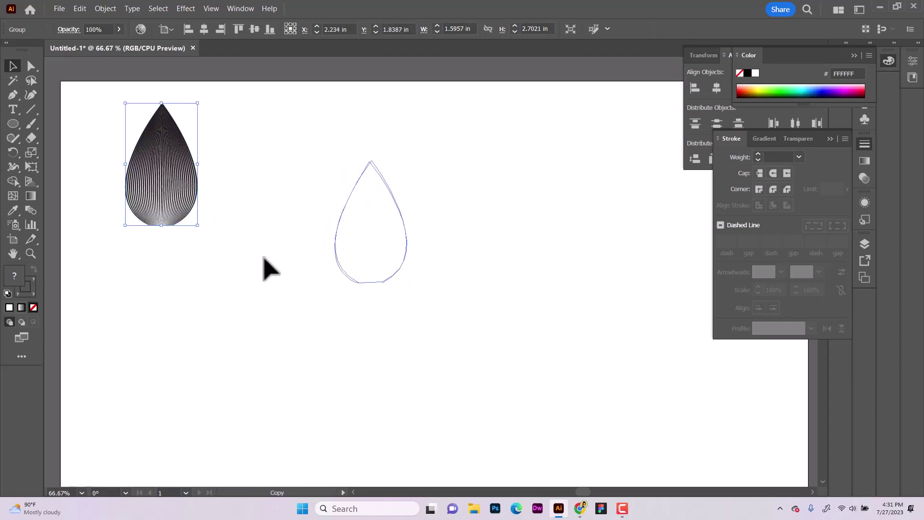
Rotate a petal copy around the flower centre and repeat it with Ctrl+D into a seven-petal ring.
key("r")
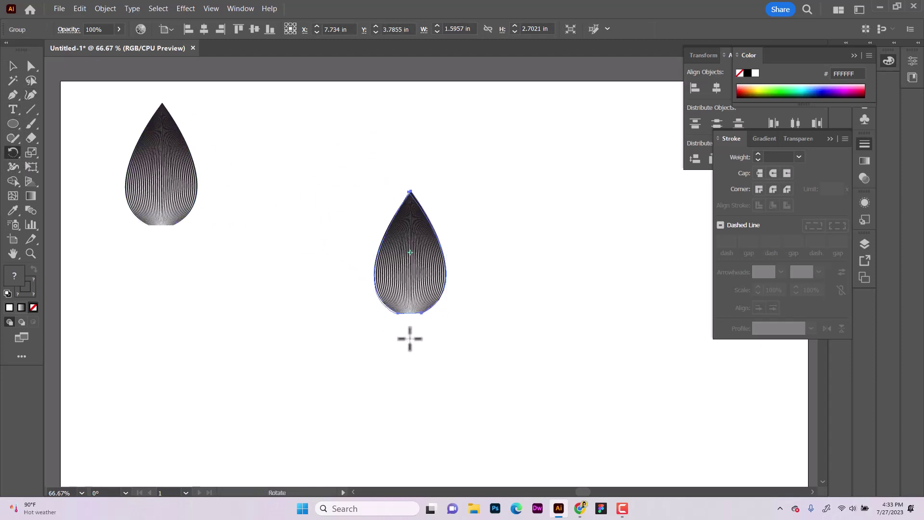
left_click_drag(413, 263, 361, 296)
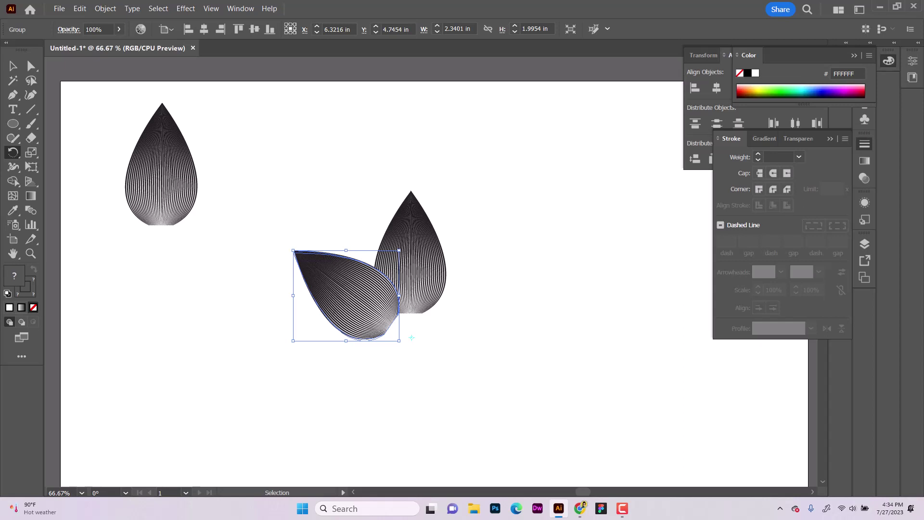
key("ctrl+d")
key("ctrl+d")
key("ctrl+d")
key("ctrl+d")
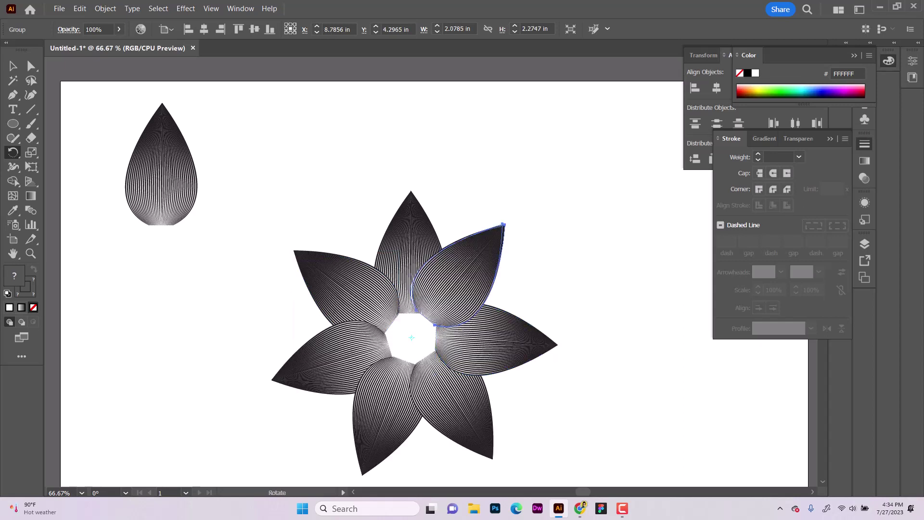
Delete the misplaced top petal from the ring.
left_click(13, 65)
left_click(410, 223)
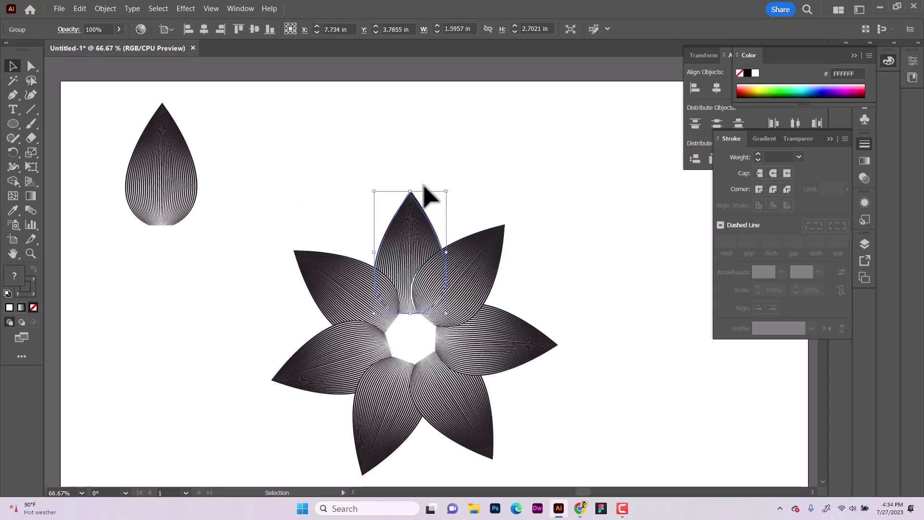
left_click_drag(413, 226, 402, 228)
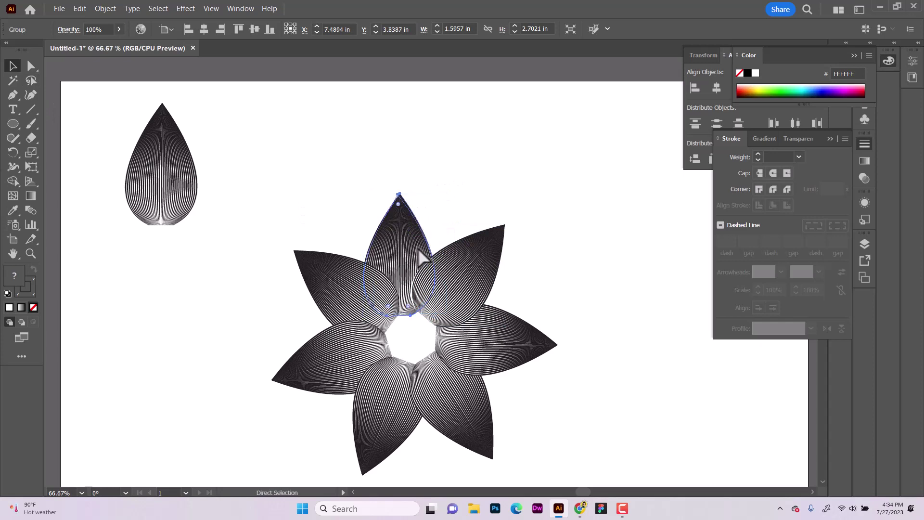
key("ctrl+z")
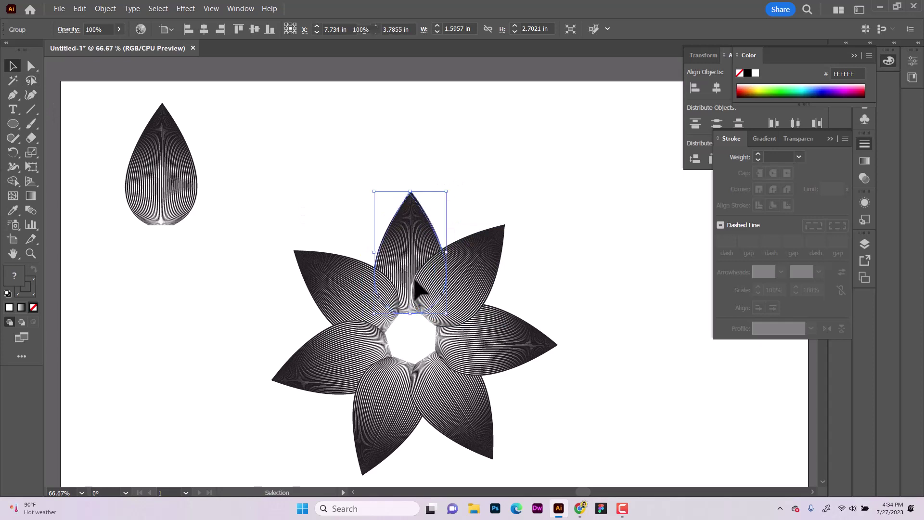
key("Delete")
Rotate a copy of the upper-right petal into the top gap.
left_click(436, 311)
left_click(13, 181)
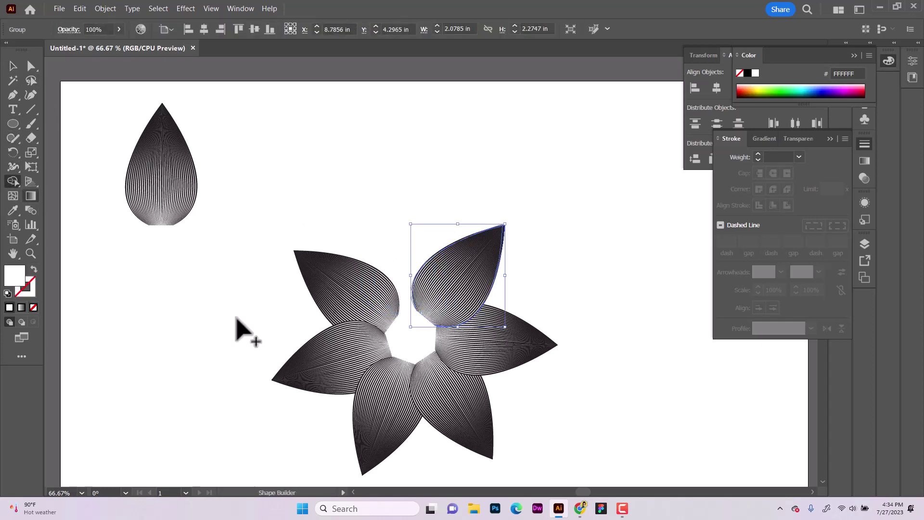
left_click(13, 152)
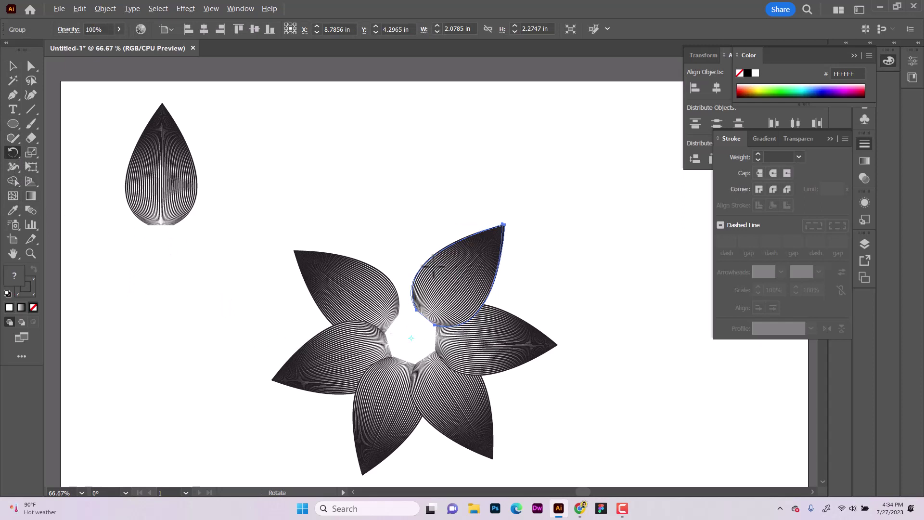
left_click_drag(433, 265, 398, 270)
Copy the whole flower and paste it in back.
key("v")
left_click_drag(248, 238, 528, 368)
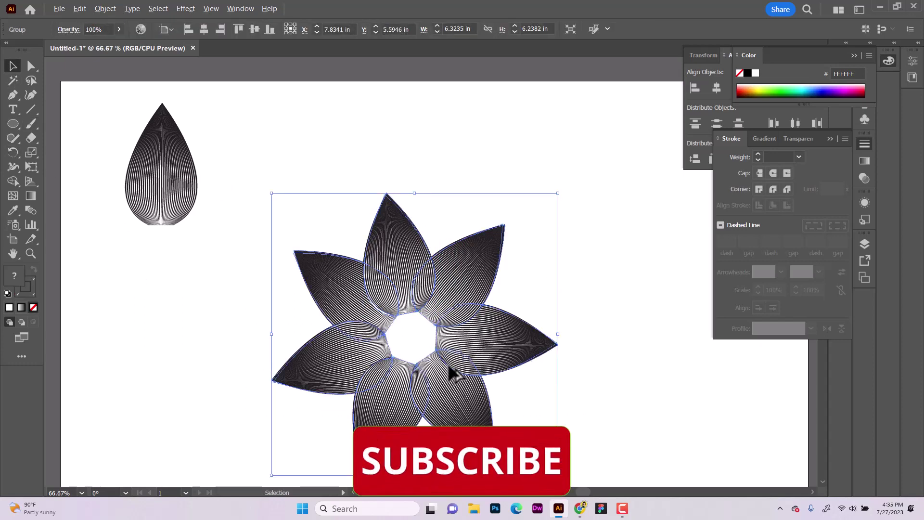
right_click(340, 354)
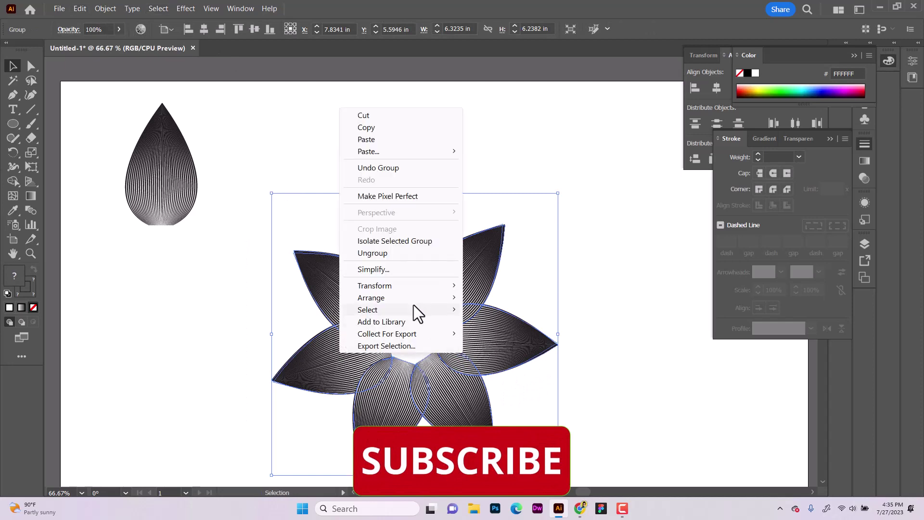
left_click(398, 127)
right_click(383, 275)
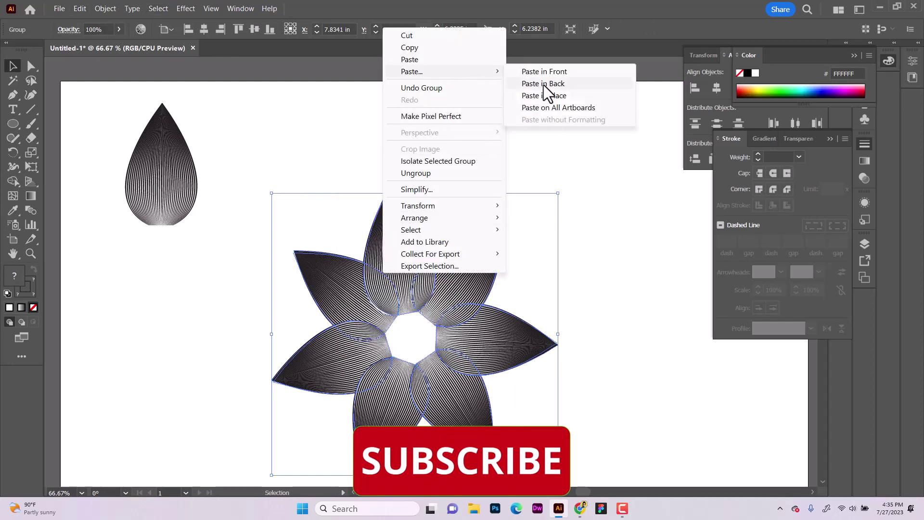
left_click(567, 87)
Rotate the back copy so its petals fall between the originals, then enlarge it.
left_click_drag(566, 197, 481, 148)
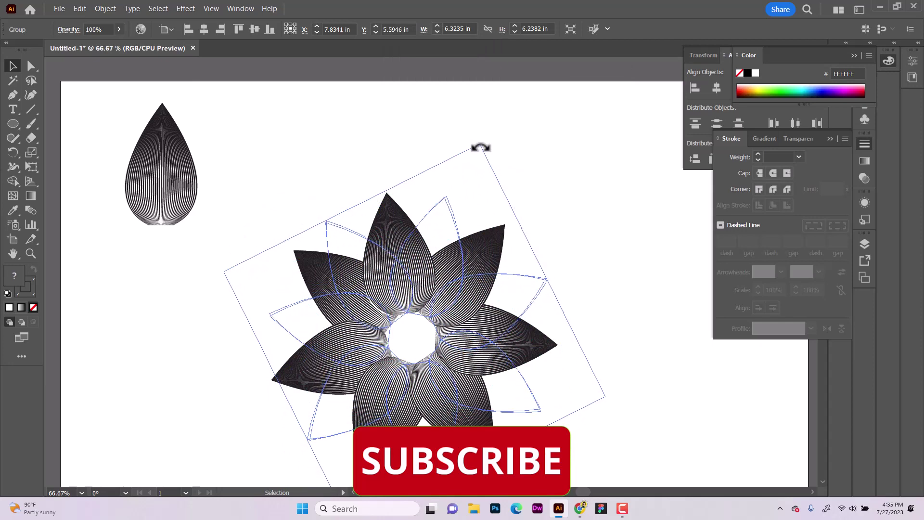
left_click_drag(480, 147, 481, 147)
left_click(565, 287)
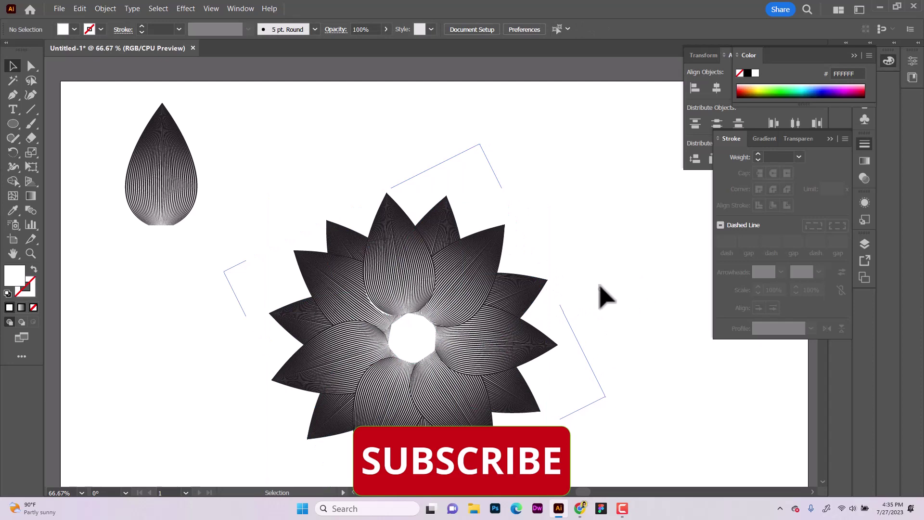
left_click(474, 202)
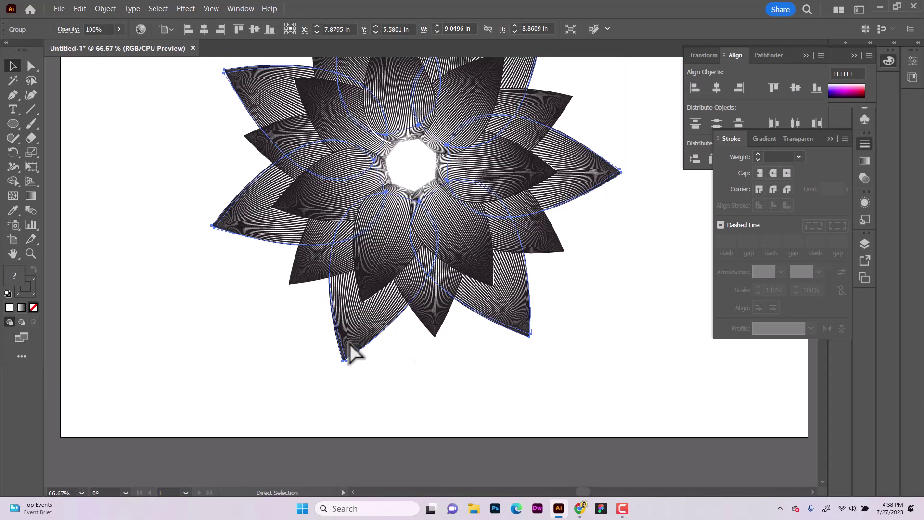
mouse_move(623, 365)
left_mouse_down()
mouse_move(702, 407)
mouse_move(514, 434)
left_mouse_up()
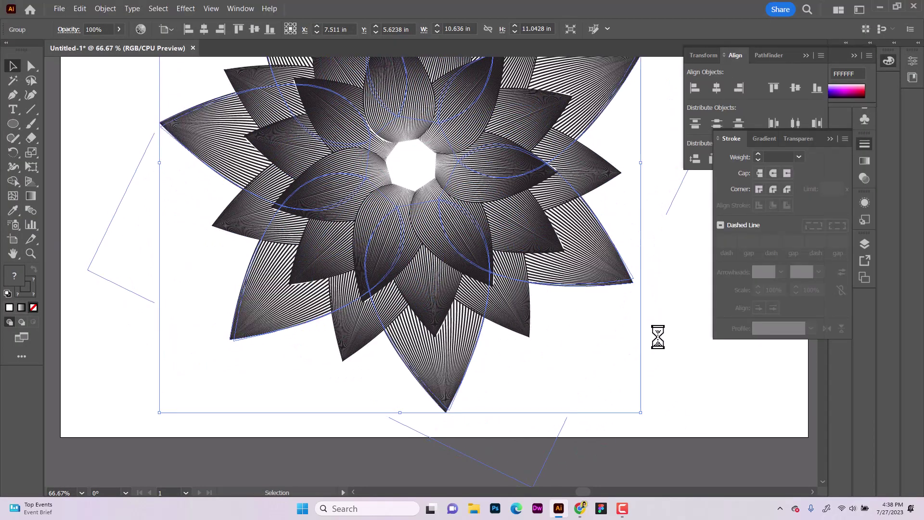
key("ctrl+minus")
Draw a black-outlined circle over the flower centre and a smaller copy inside it.
key("ctrl+plus")
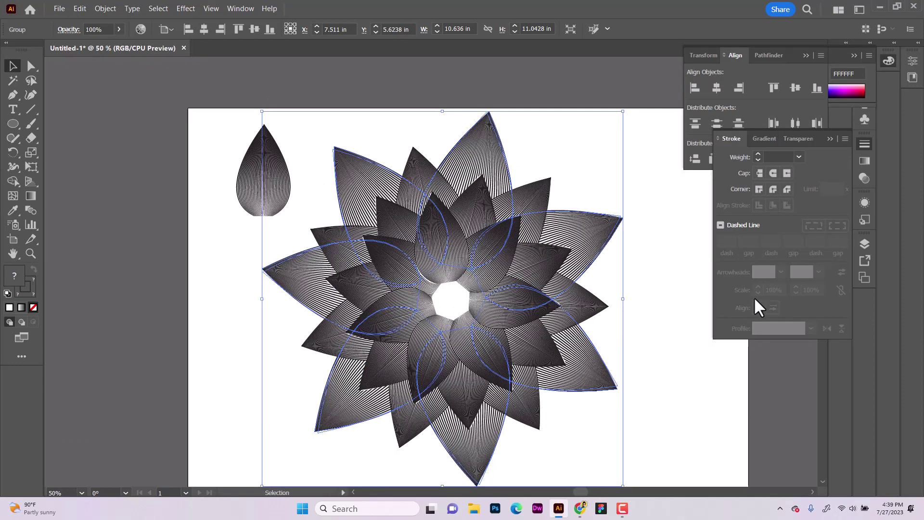
left_click(166, 147)
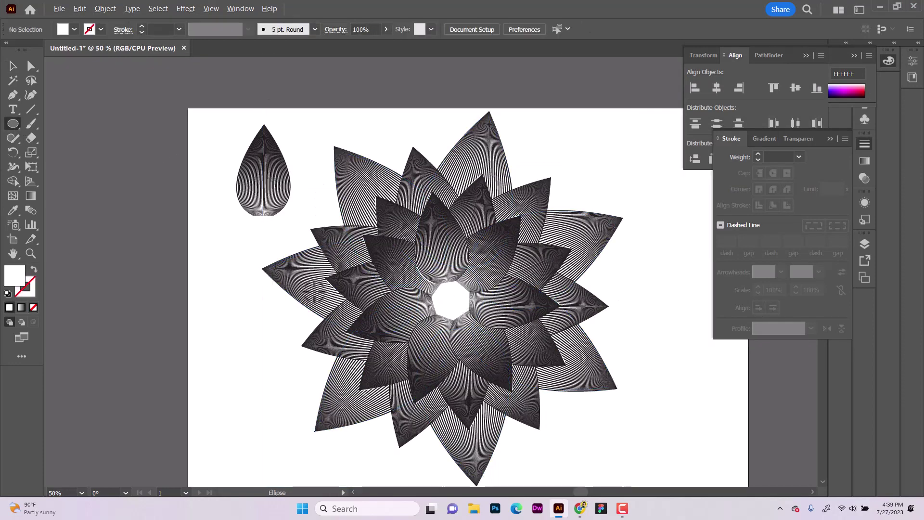
left_click_drag(451, 301, 469, 318)
key("ctrl+plus")
key("shift+x")
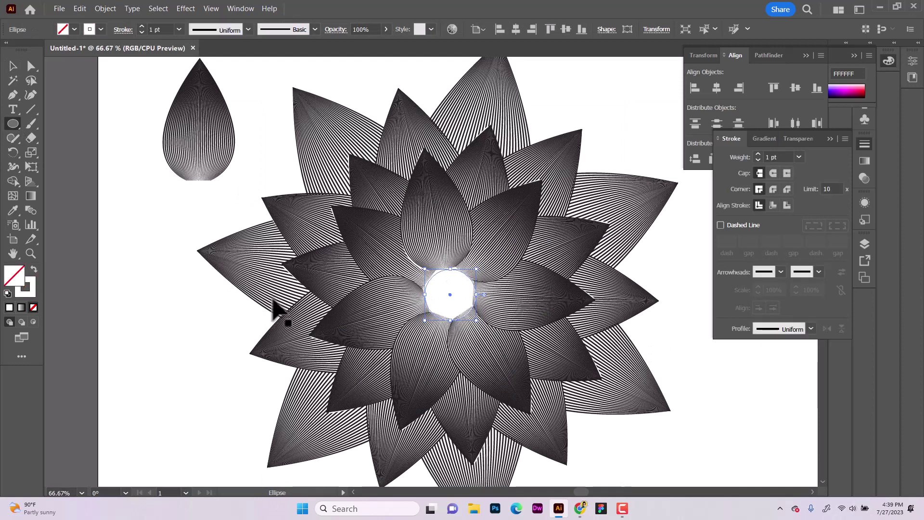
left_click(749, 73)
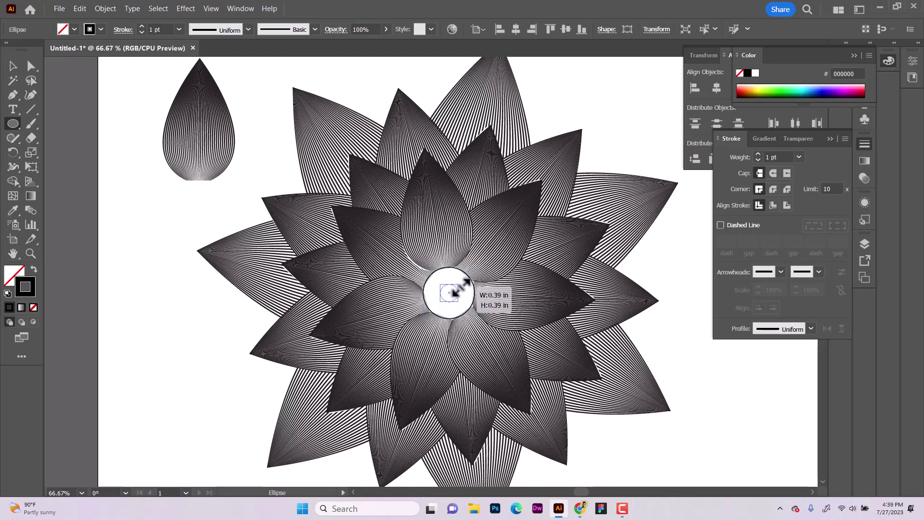
mouse_move(481, 266)
left_mouse_down()
mouse_move(456, 285)
mouse_move(406, 289)
left_mouse_up()
Blend the two circles with a fixed step count into concentric center rings.
key("ctrl+plus")
key("ctrl+plus")
key("ctrl+plus")
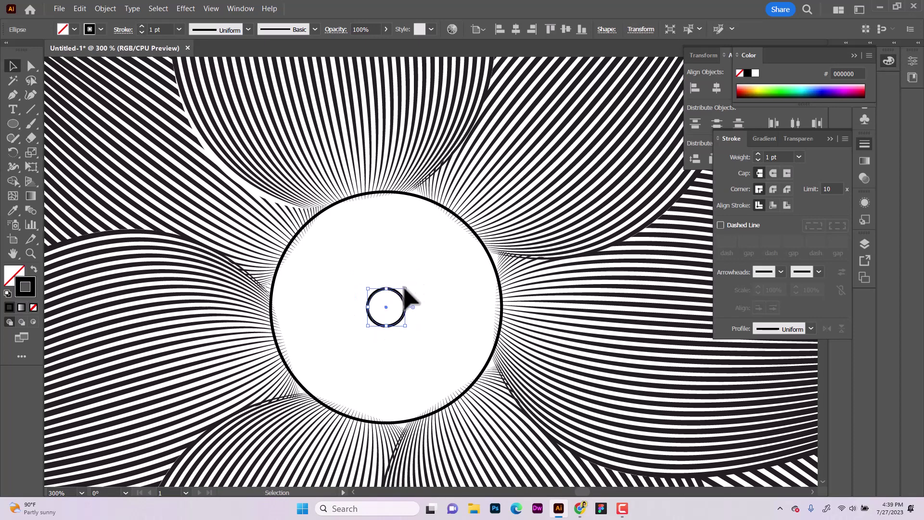
left_click(495, 264, "shift")
key("w")
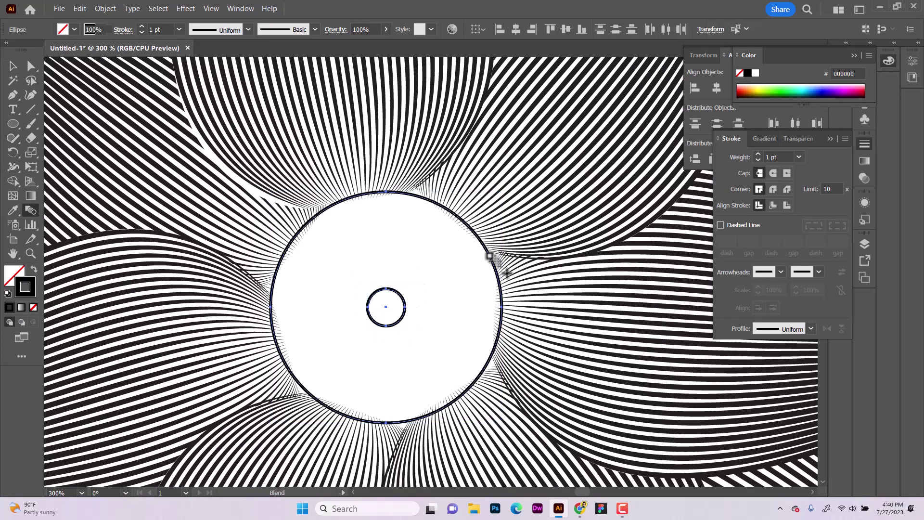
left_click(490, 256)
double_click(31, 210)
left_click(210, 140)
left_click(192, 152)
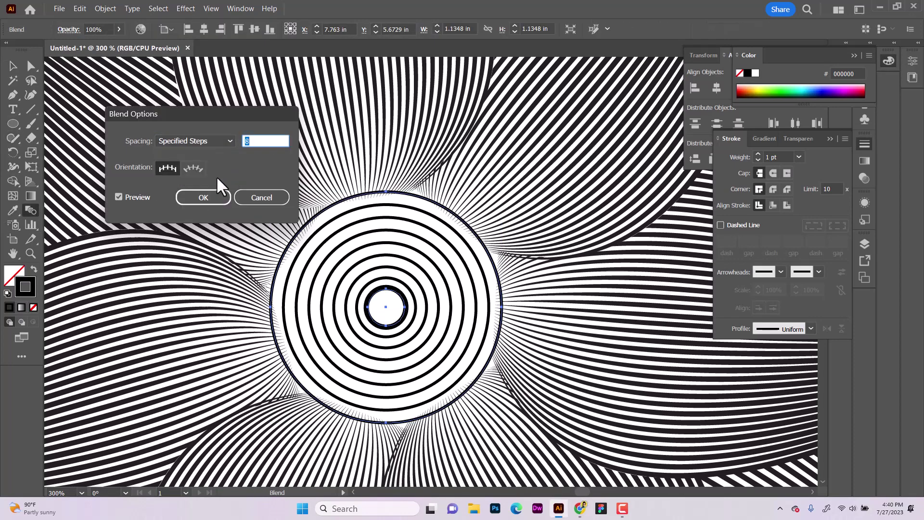
left_click(207, 198)
Move the spare teardrop petal left off the artboard.
key("ctrl+minus")
key("ctrl+minus")
key("ctrl+minus")
key("ctrl+minus")
key("ctrl+minus")
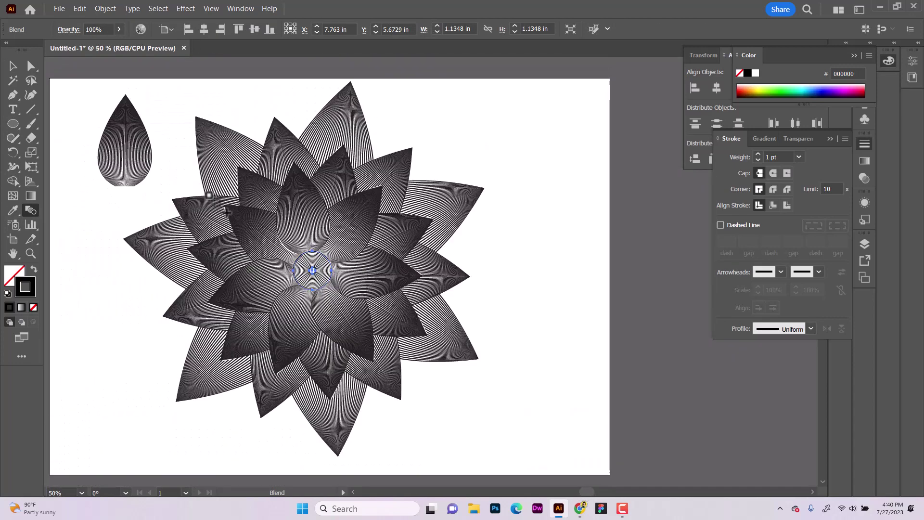
key("v")
left_click_drag(201, 185, 87, 218)
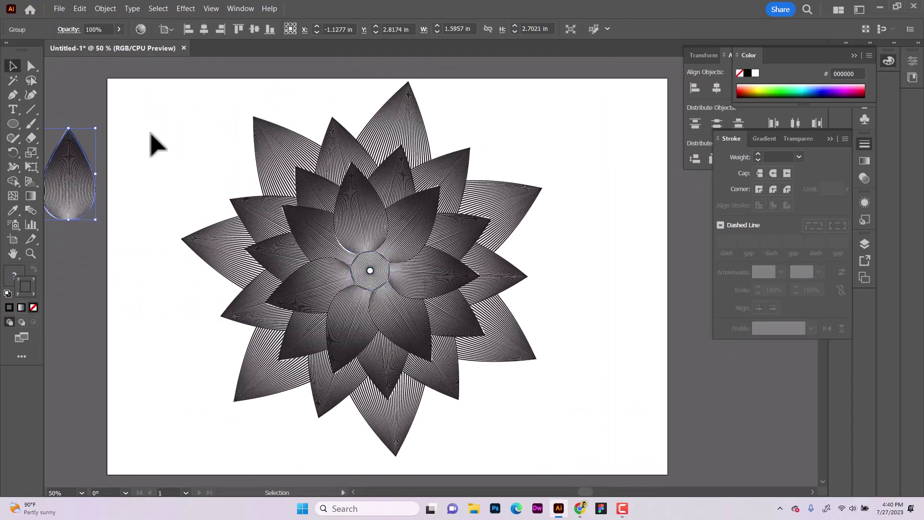
Pencil a spiral stem right of the flower with a tapered width profile at 9 pt.
left_click(12, 140)
left_click(66, 152)
left_click_drag(469, 165, 584, 225)
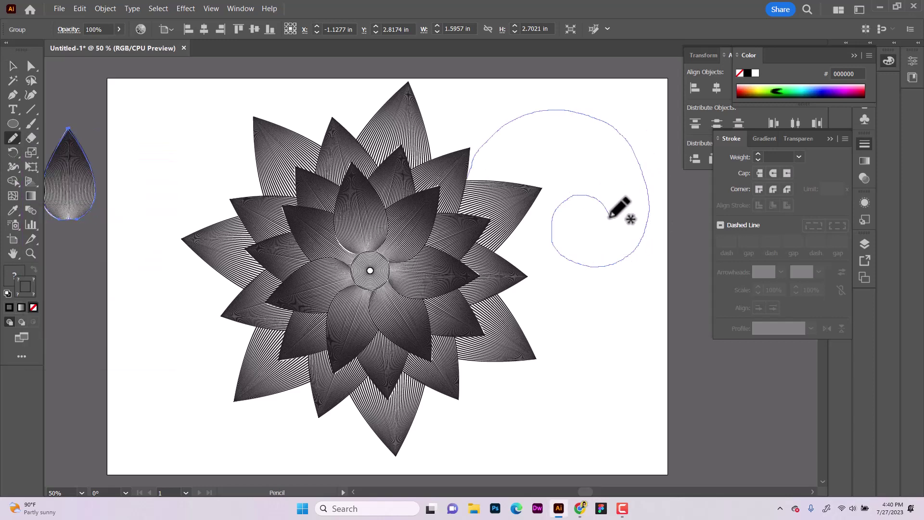
left_click(811, 328)
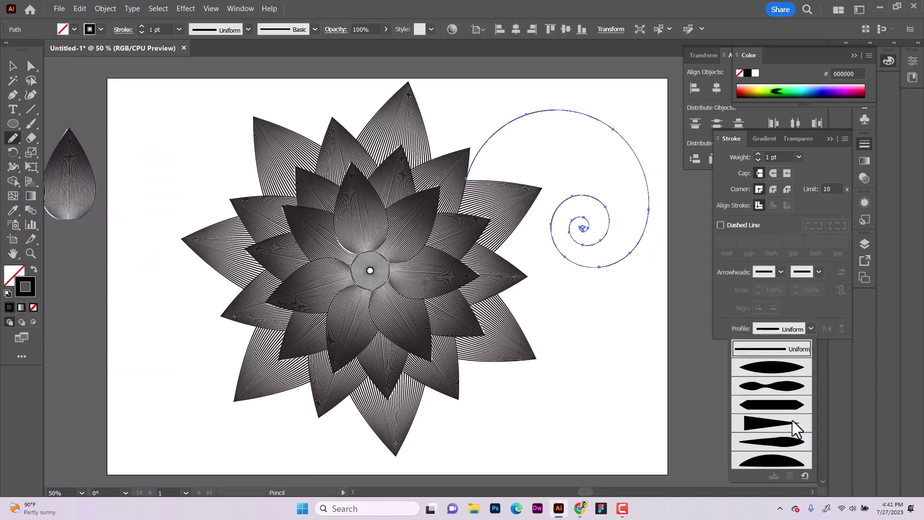
left_click(793, 428)
left_click(758, 153)
left_click(758, 153)
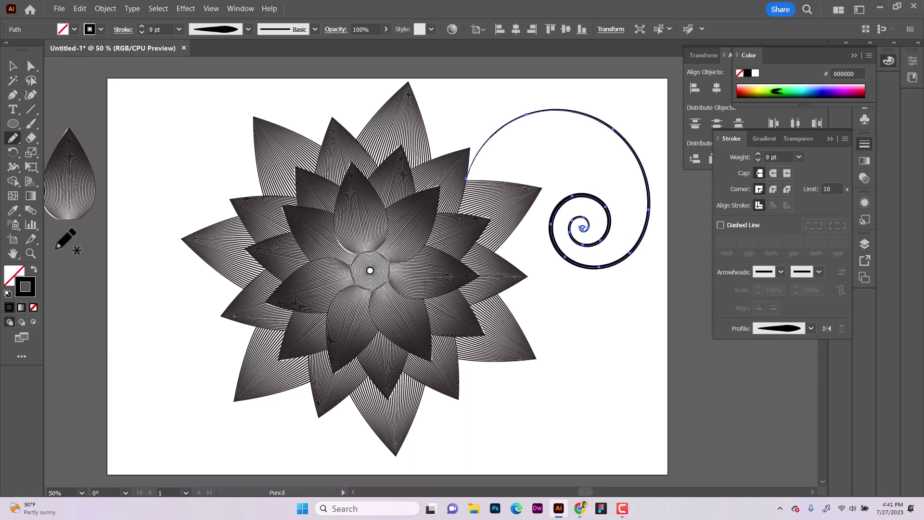
key("v")
left_click(13, 139)
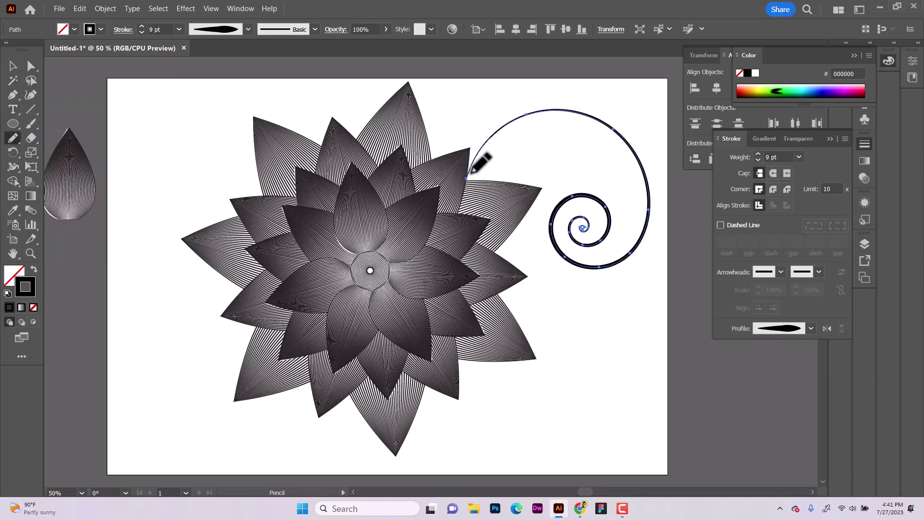
left_click_drag(469, 171, 551, 137)
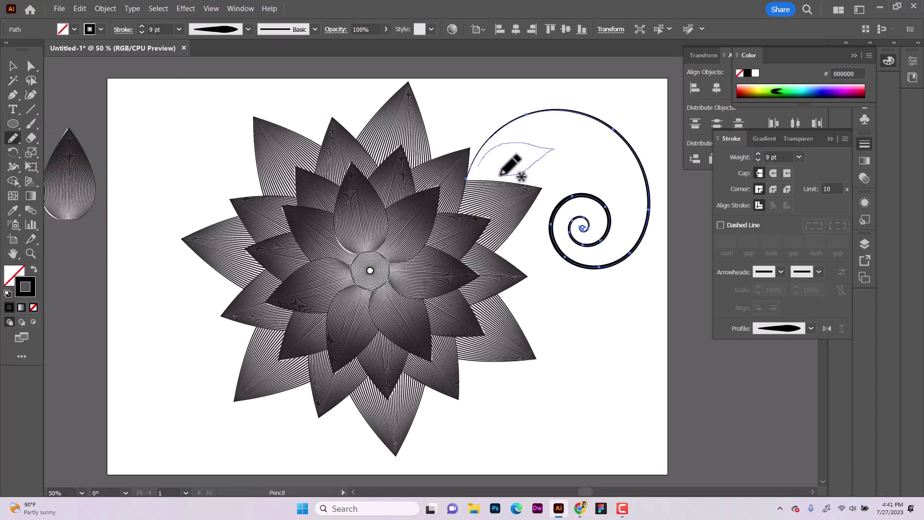
Draw a small leaf near the stem top with a 3 pt variable-width stroke, scaled down, taper flipped.
left_click_drag(486, 155, 491, 164)
key("v")
left_click(812, 329)
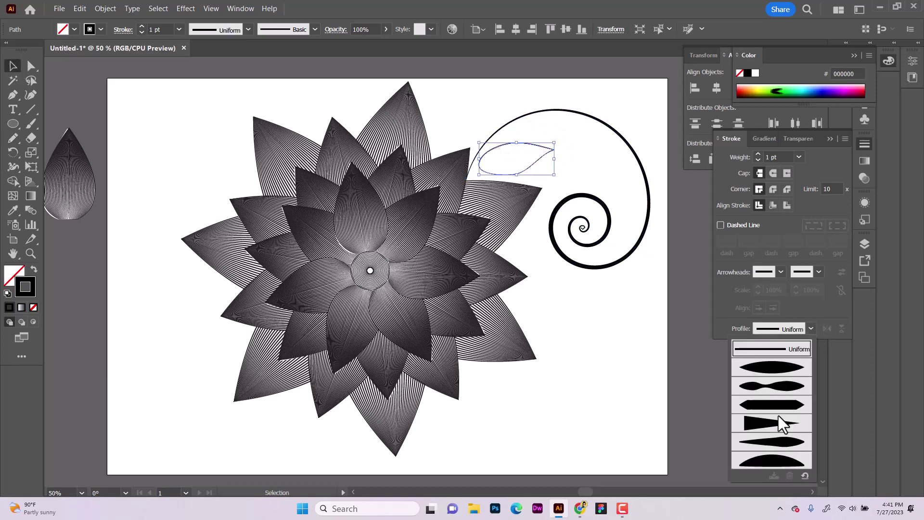
left_click(781, 400)
left_click(758, 154)
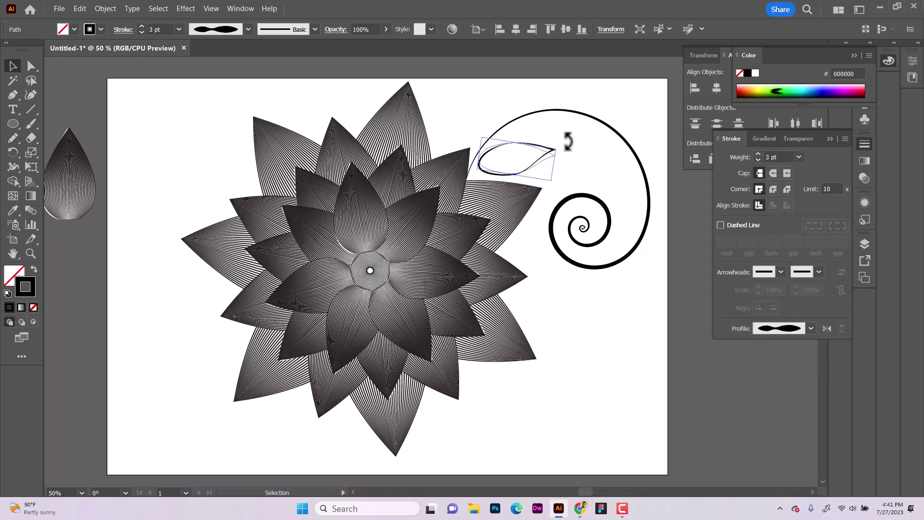
left_click_drag(554, 174, 533, 161)
left_click(556, 153)
left_click(528, 150)
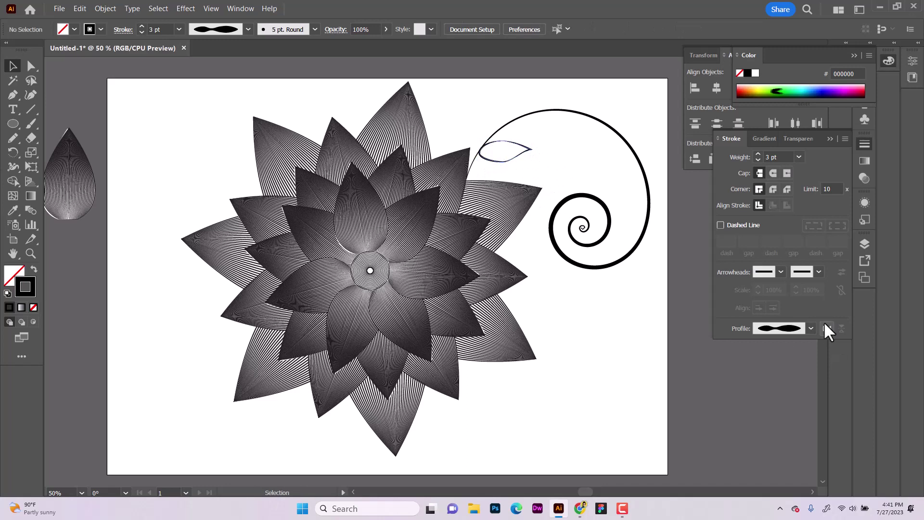
left_click(811, 329)
left_click(780, 356)
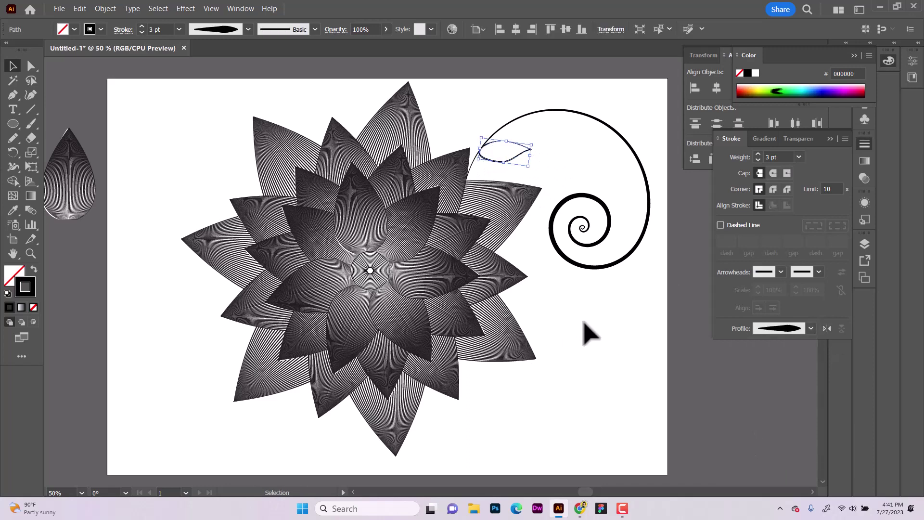
left_click(540, 169)
left_click(506, 164)
left_click(827, 328)
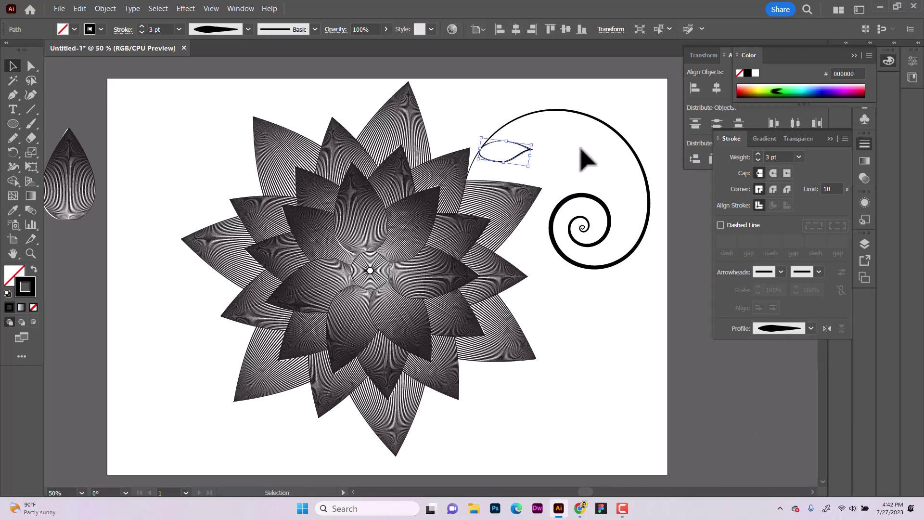
Pencil a short vein inside the leaf with an elliptical width profile.
left_click(14, 139)
left_click_drag(485, 151, 510, 150)
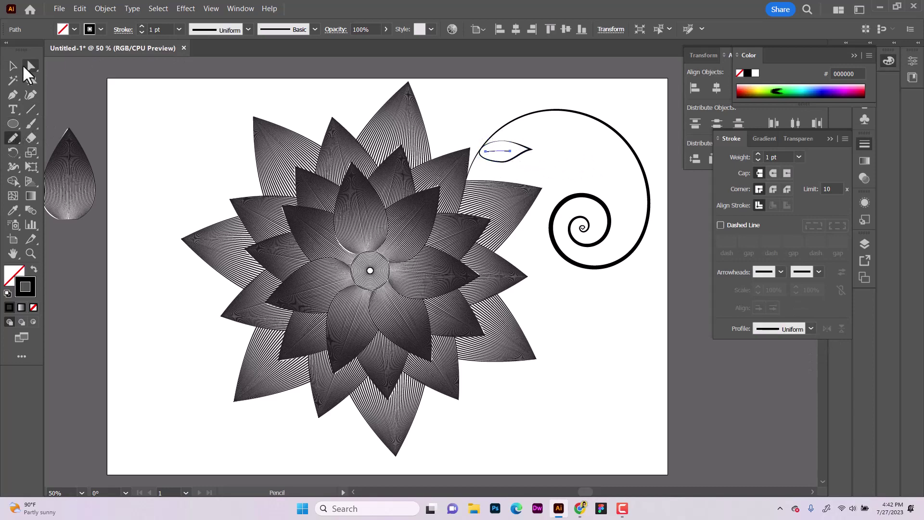
left_click(810, 329)
left_click(779, 360)
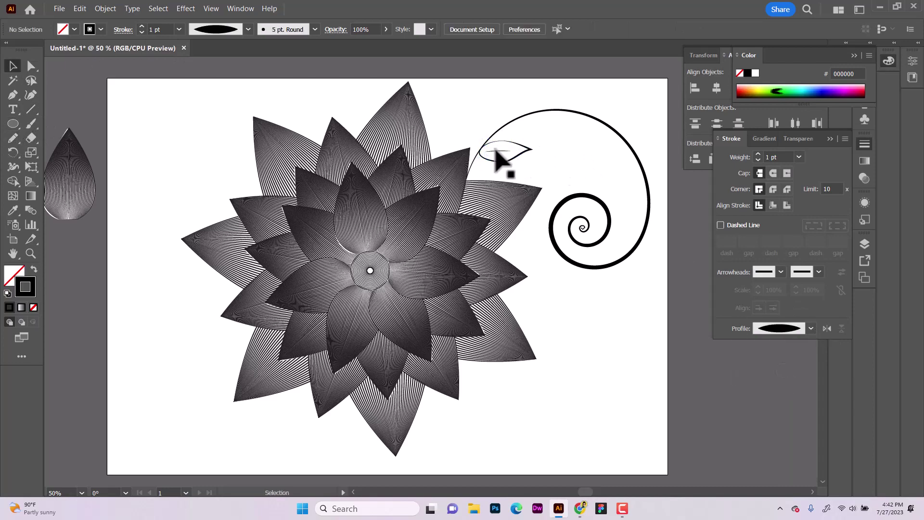
Reshape the leaf with the Curvature tool, pulling its tip down and to the right.
scroll(528, 147, "up", 2)
scroll(528, 147, "up", 2)
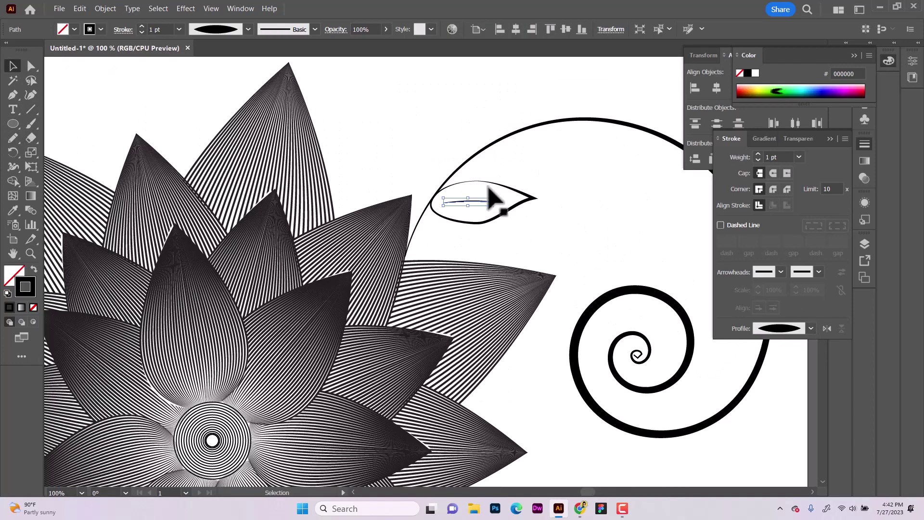
left_click(495, 216)
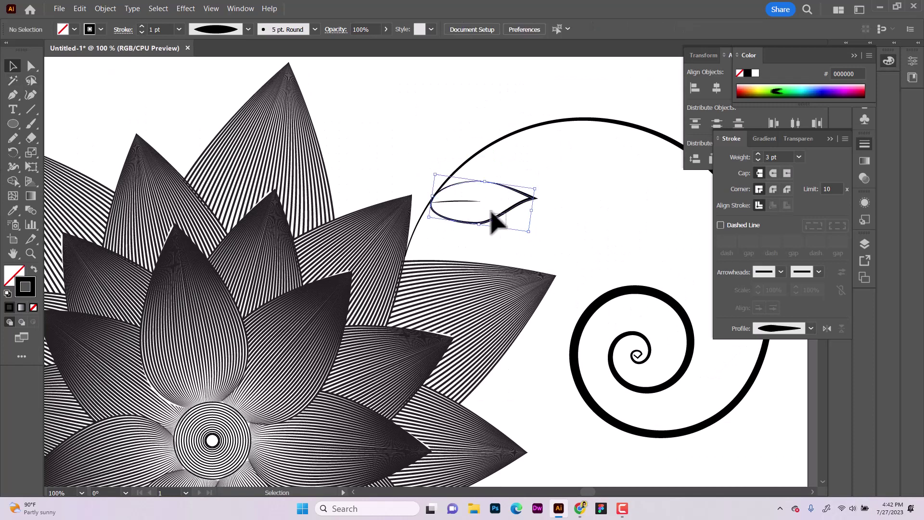
left_click(31, 94)
left_click_drag(533, 198, 548, 206)
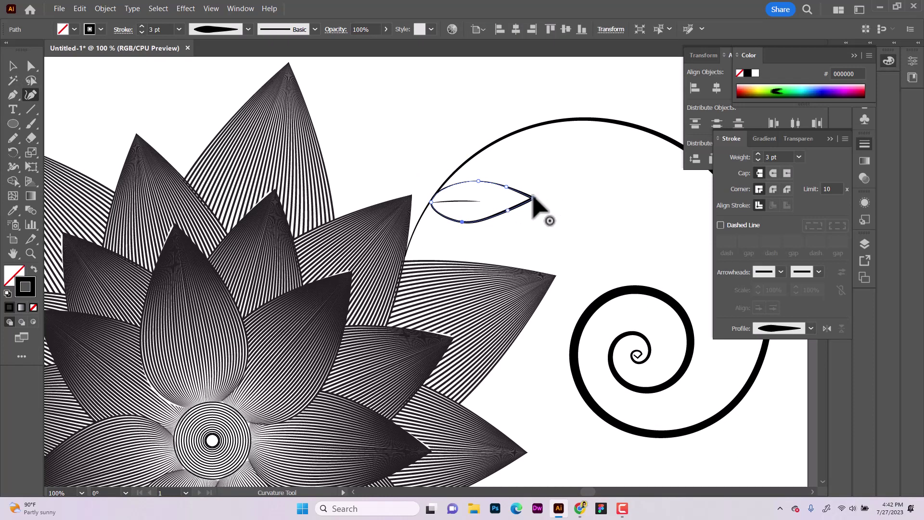
Make a horizontally reflected copy of the leaf together with its vein.
key("a")
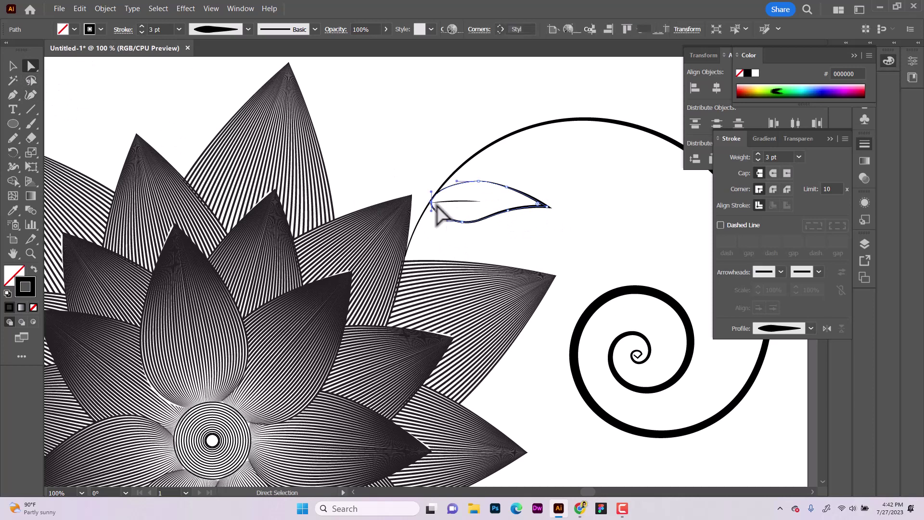
left_click_drag(437, 232, 469, 198)
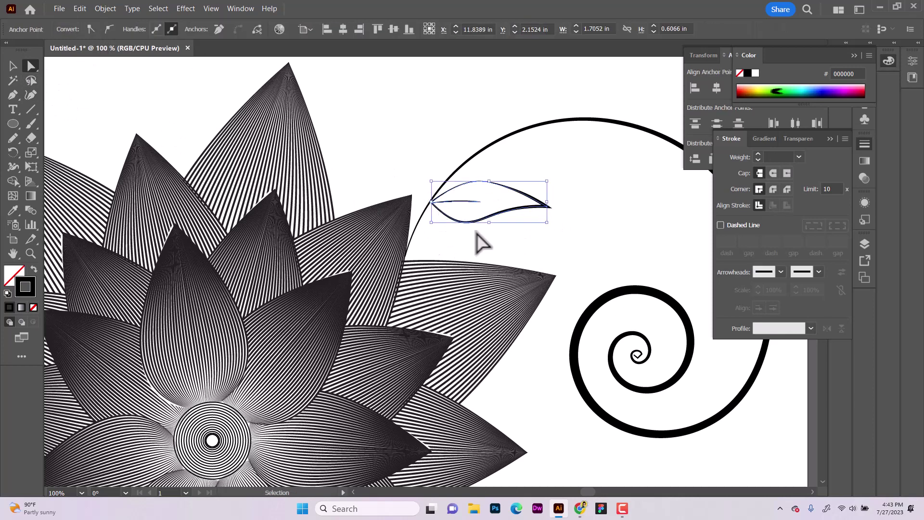
right_click(493, 219)
left_click(644, 434)
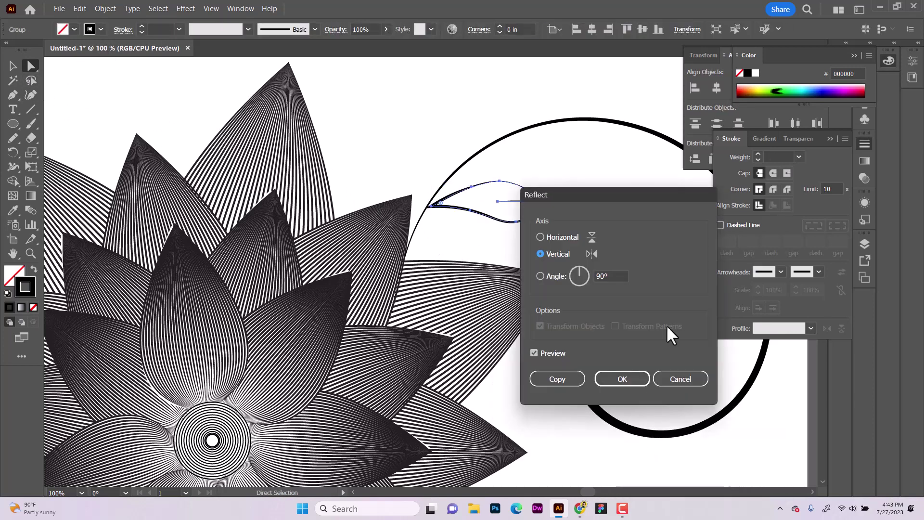
left_click(540, 236)
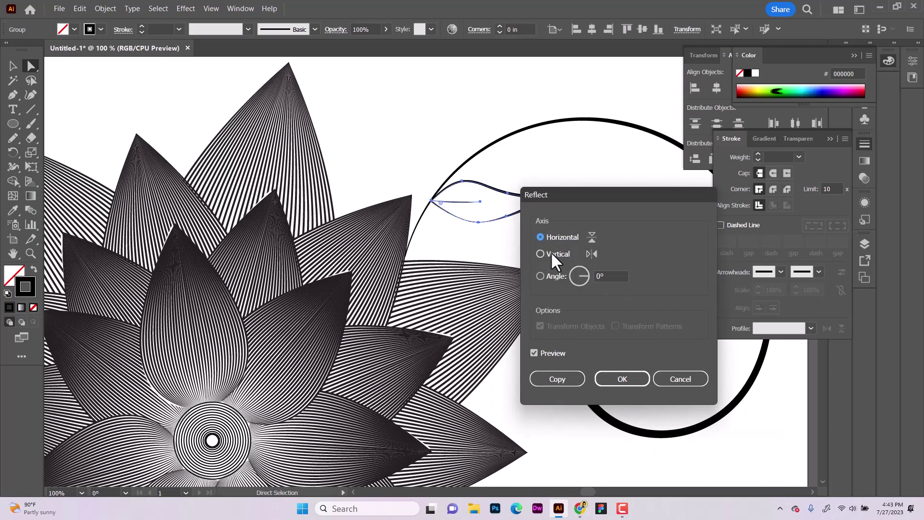
left_click(563, 384)
Move the mirrored leaf up near the stem's top, rotate it upright, and zoom out.
left_click_drag(437, 134, 438, 134)
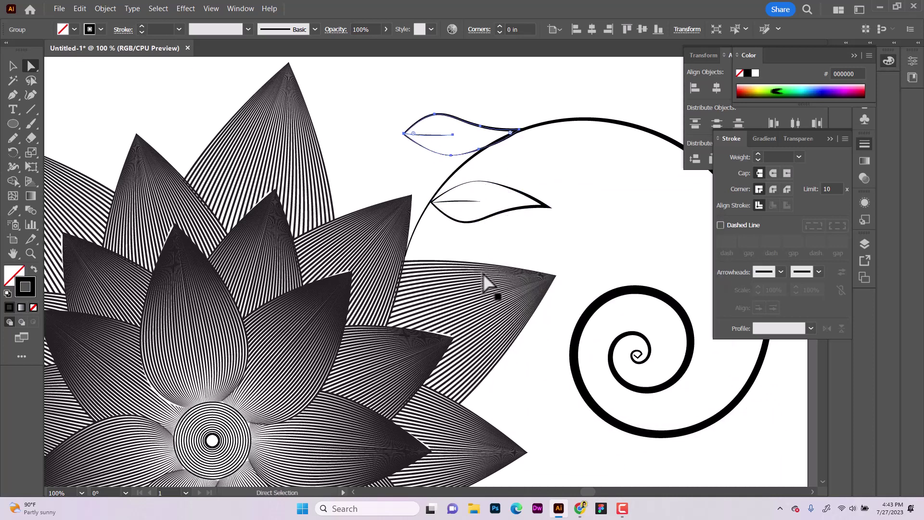
left_click(13, 66)
left_click_drag(526, 113, 463, 81)
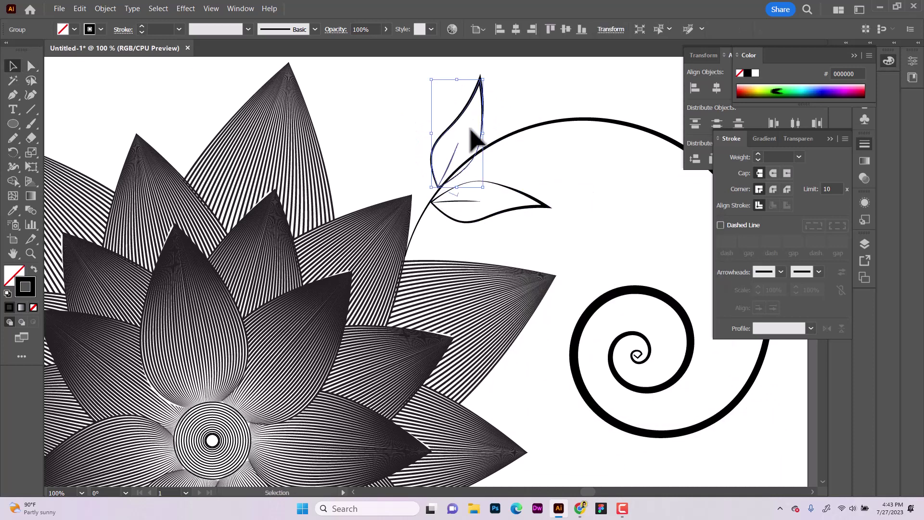
left_click(562, 258)
key("ctrl+minus")
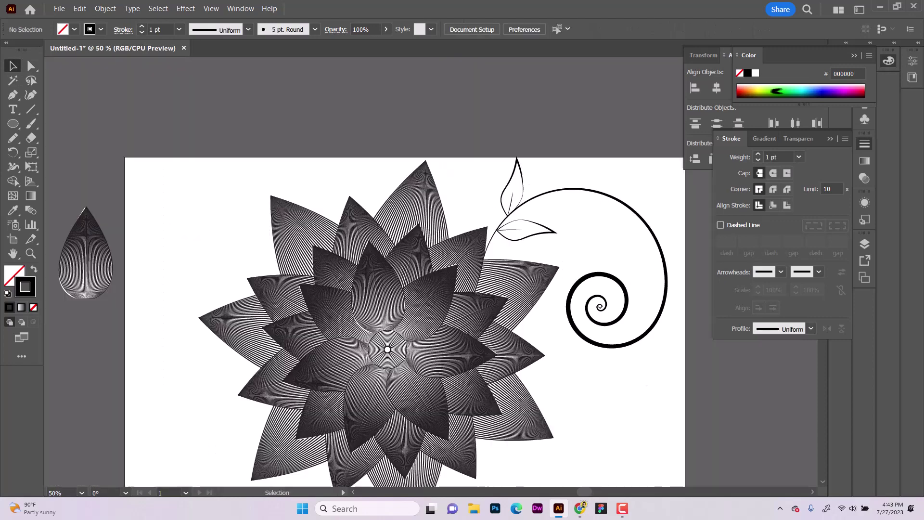
scroll(562, 223, "down", 1, "alt")
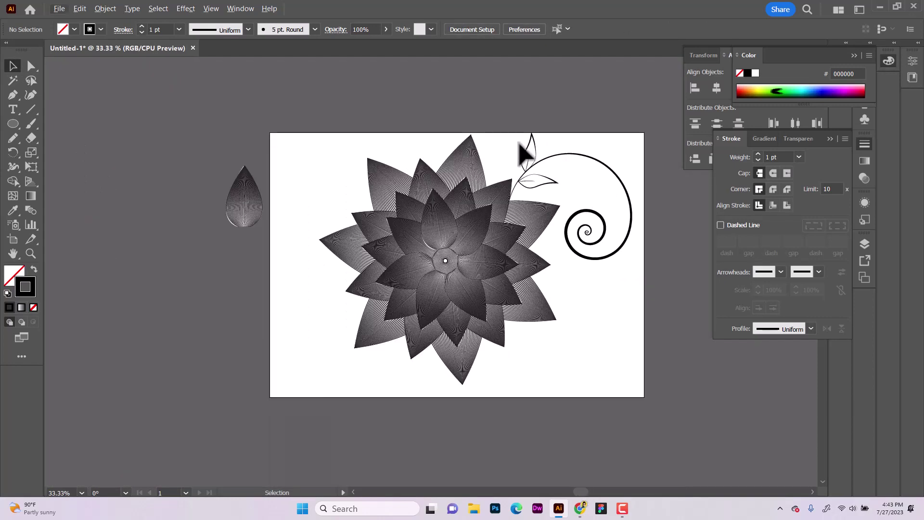